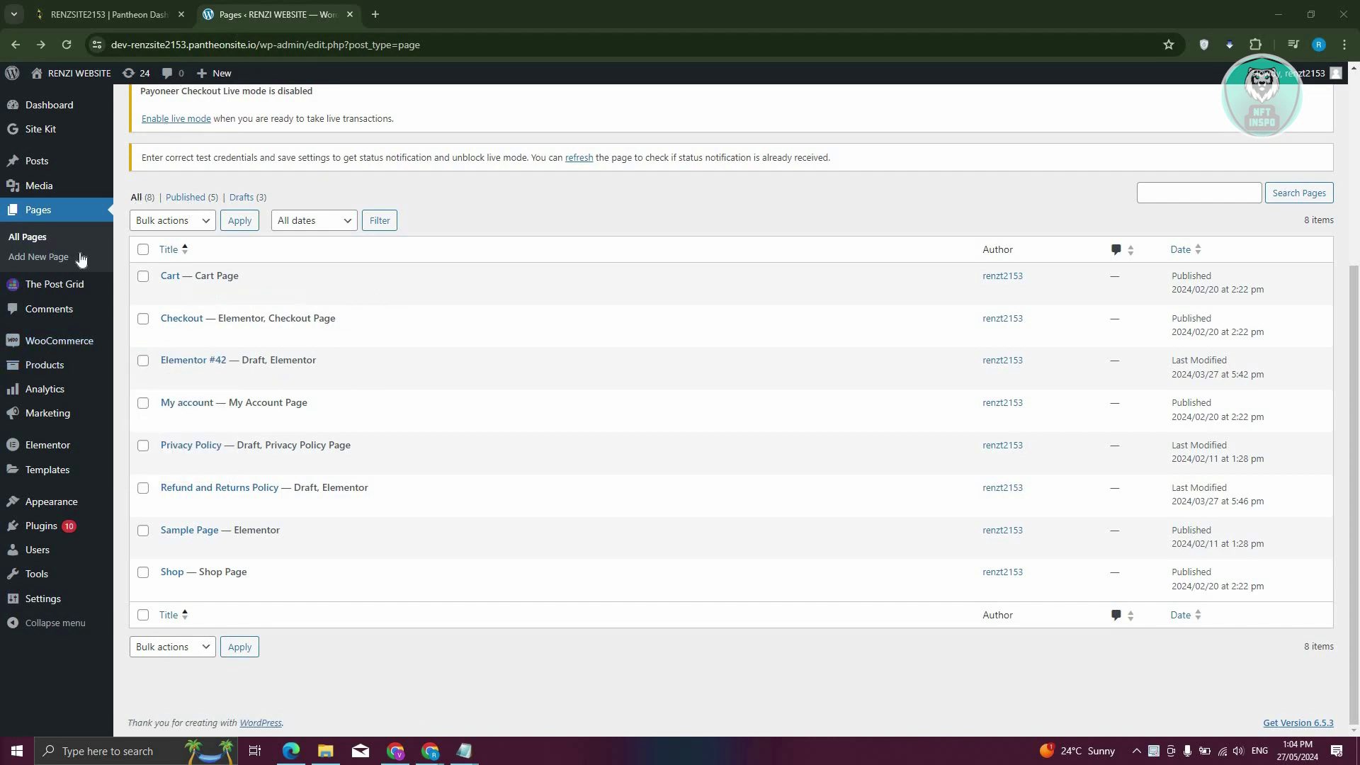
# Step: Open the Twenty Nineteen theme Customizer from Themes and preview the site at mobile width
pyautogui.scroll(4, 74, 257)
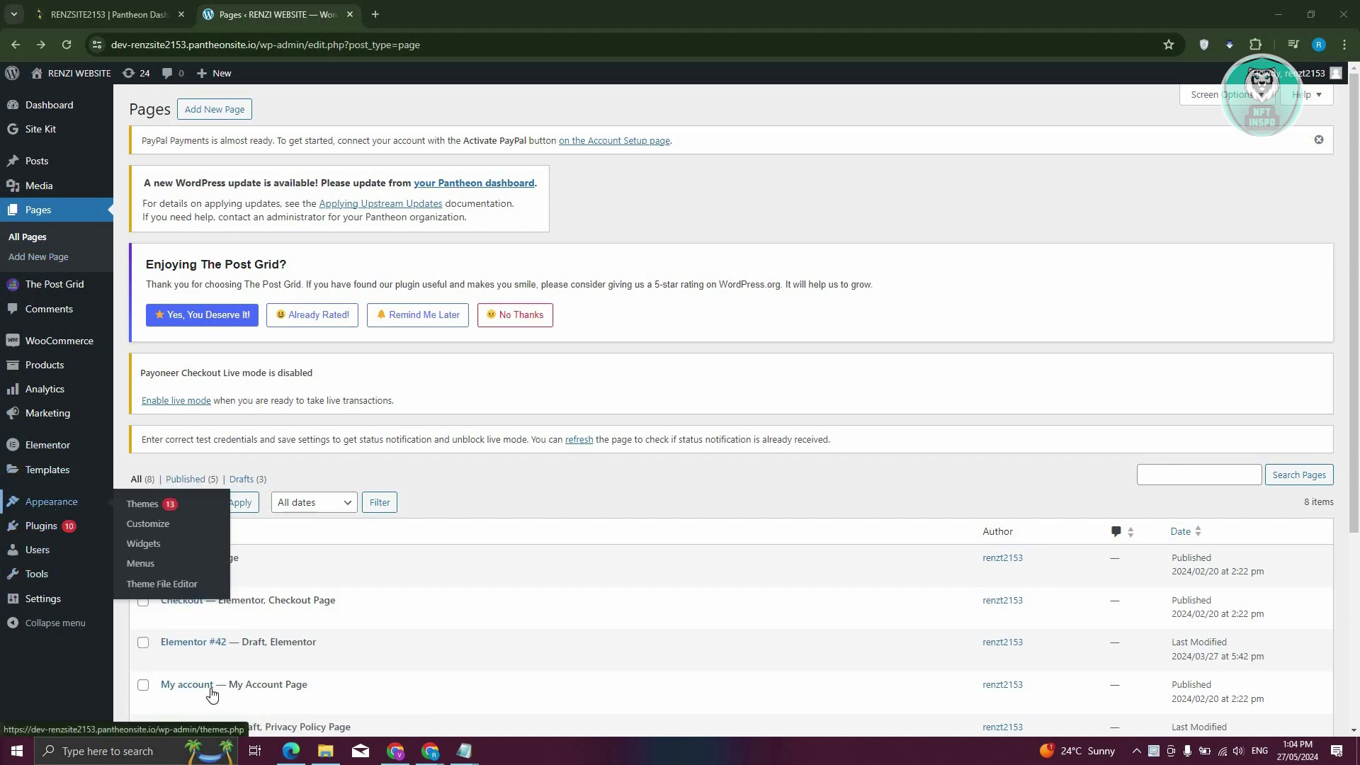
pyautogui.click(170, 685)
pyautogui.click(92, 505)
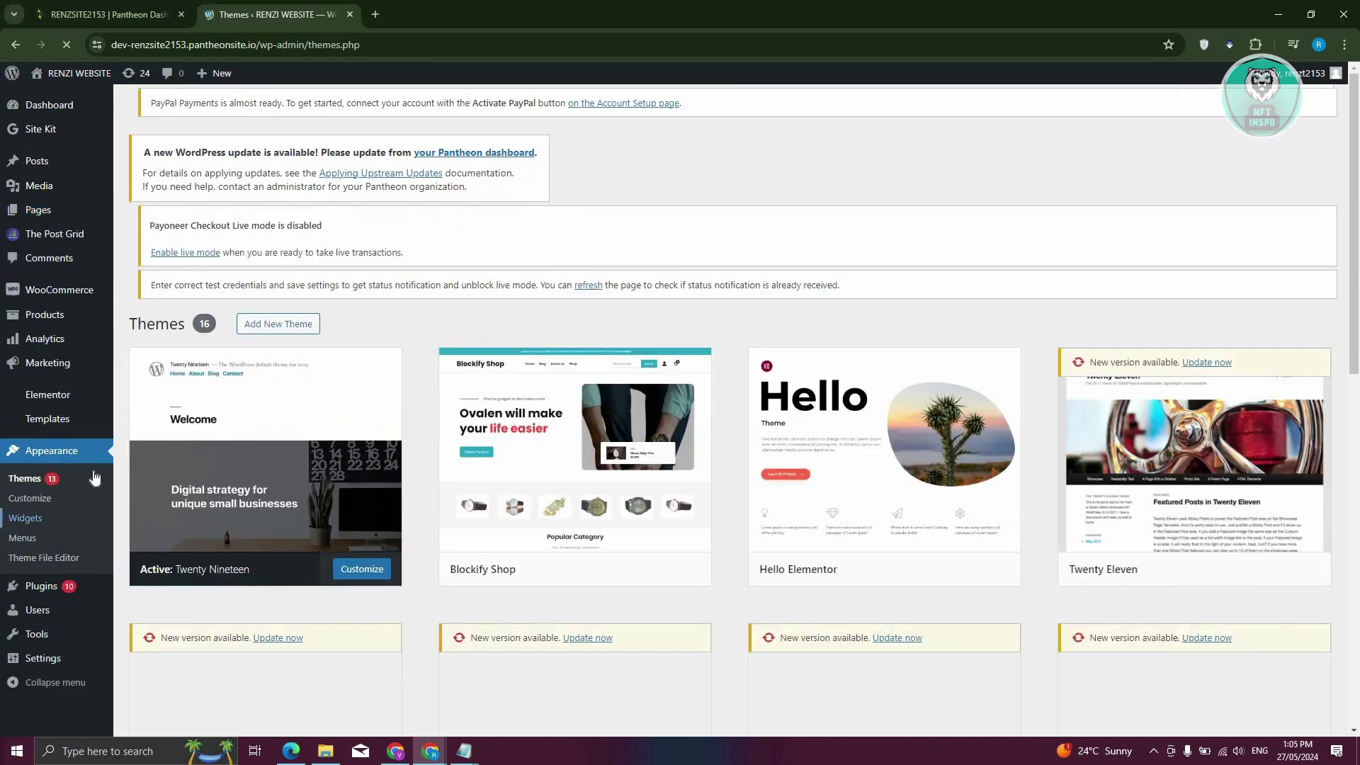
pyautogui.click(30, 500)
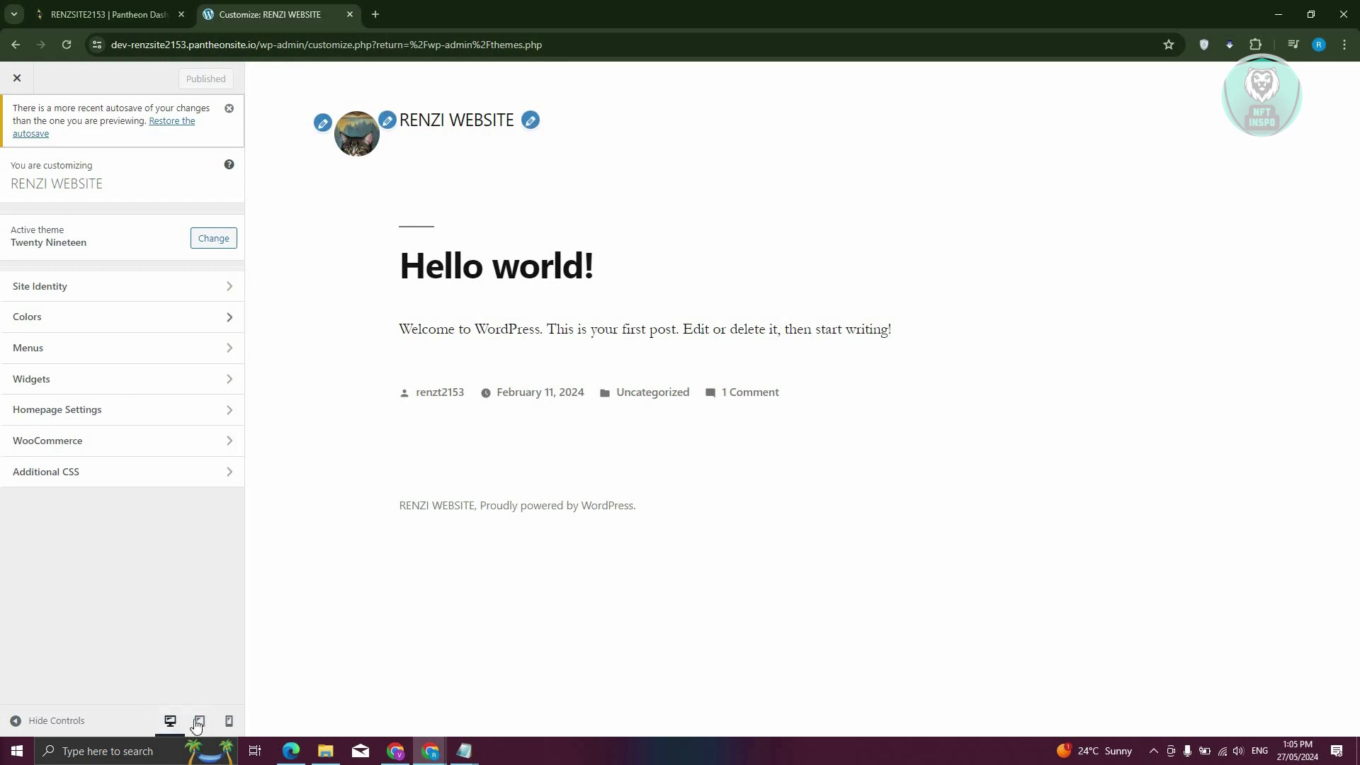
pyautogui.click(226, 725)
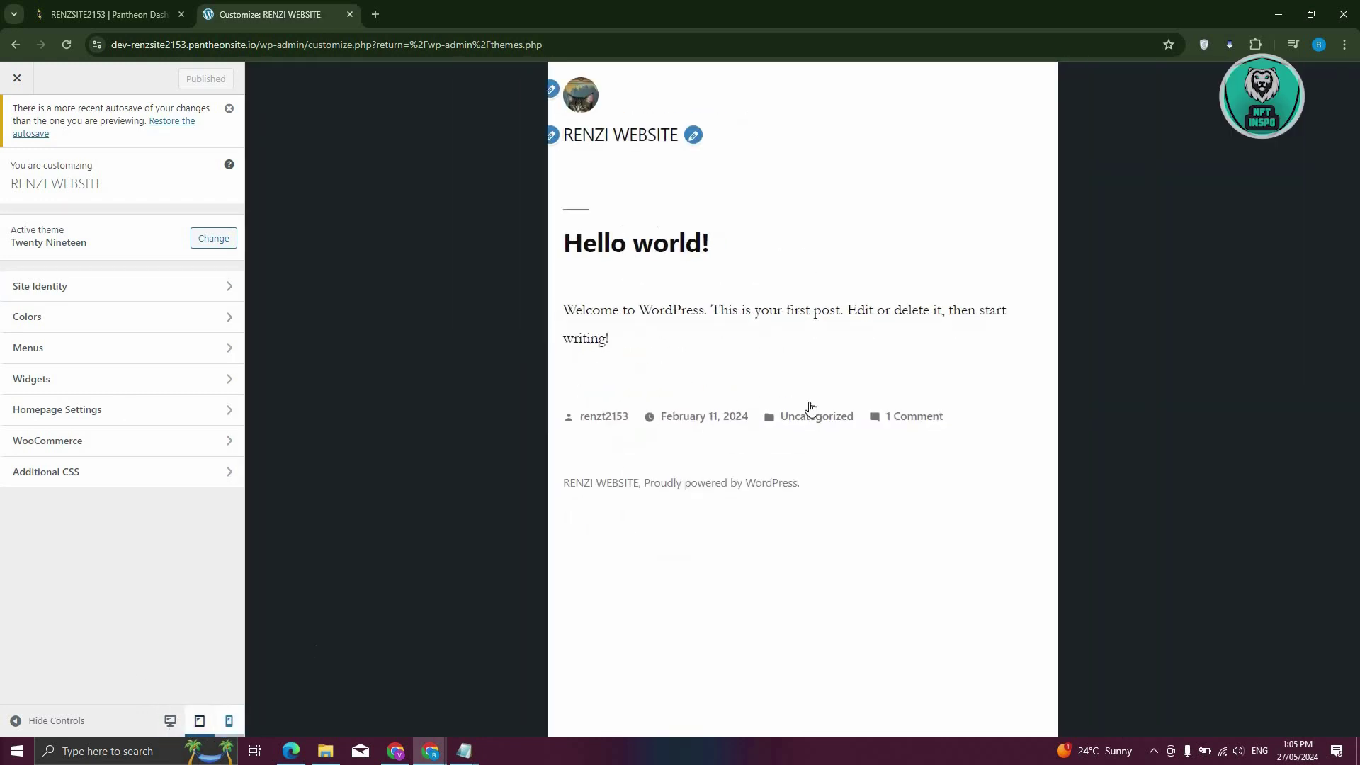
# Step: Look at the Colors options, toggle desktop and back to mobile preview, then open Additional CSS
pyautogui.scroll(-5, 825, 429)
pyautogui.scroll(5, 824, 429)
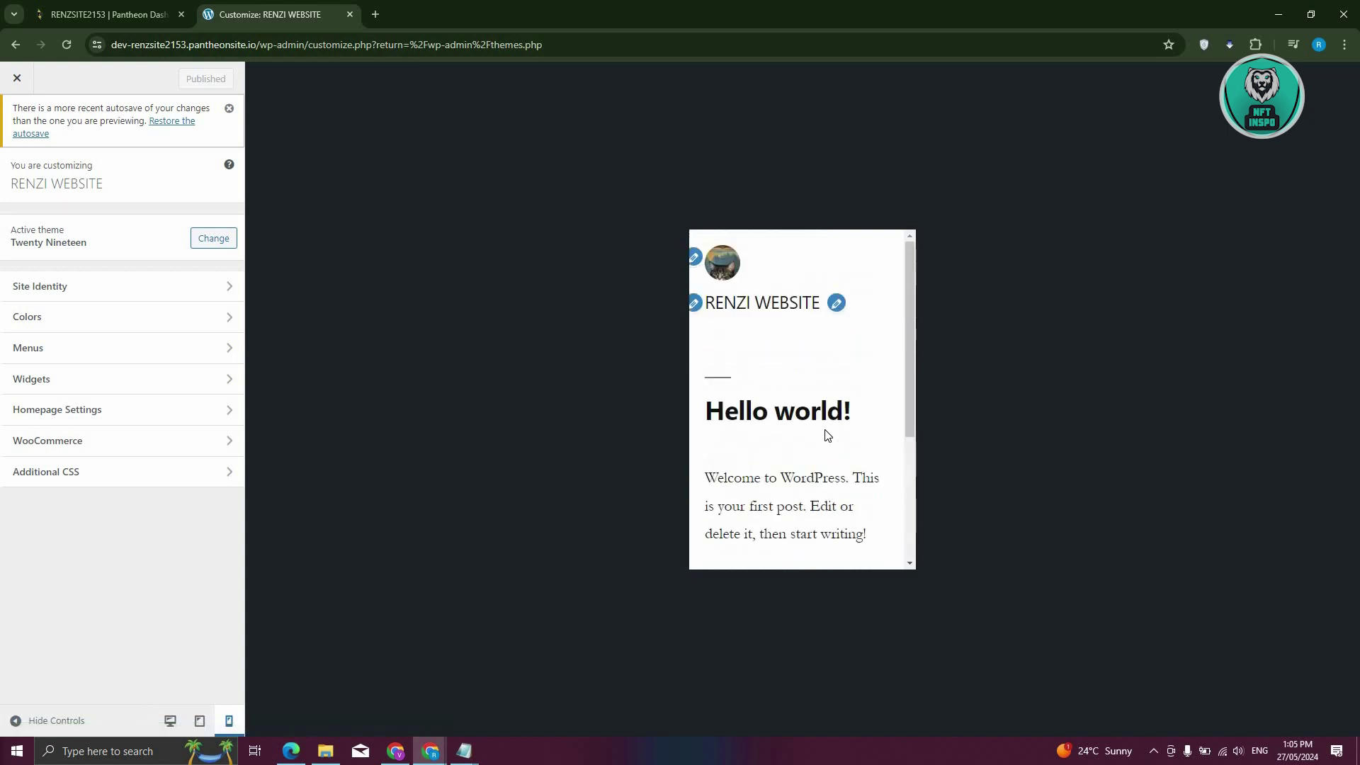
pyautogui.scroll(-3, 805, 476)
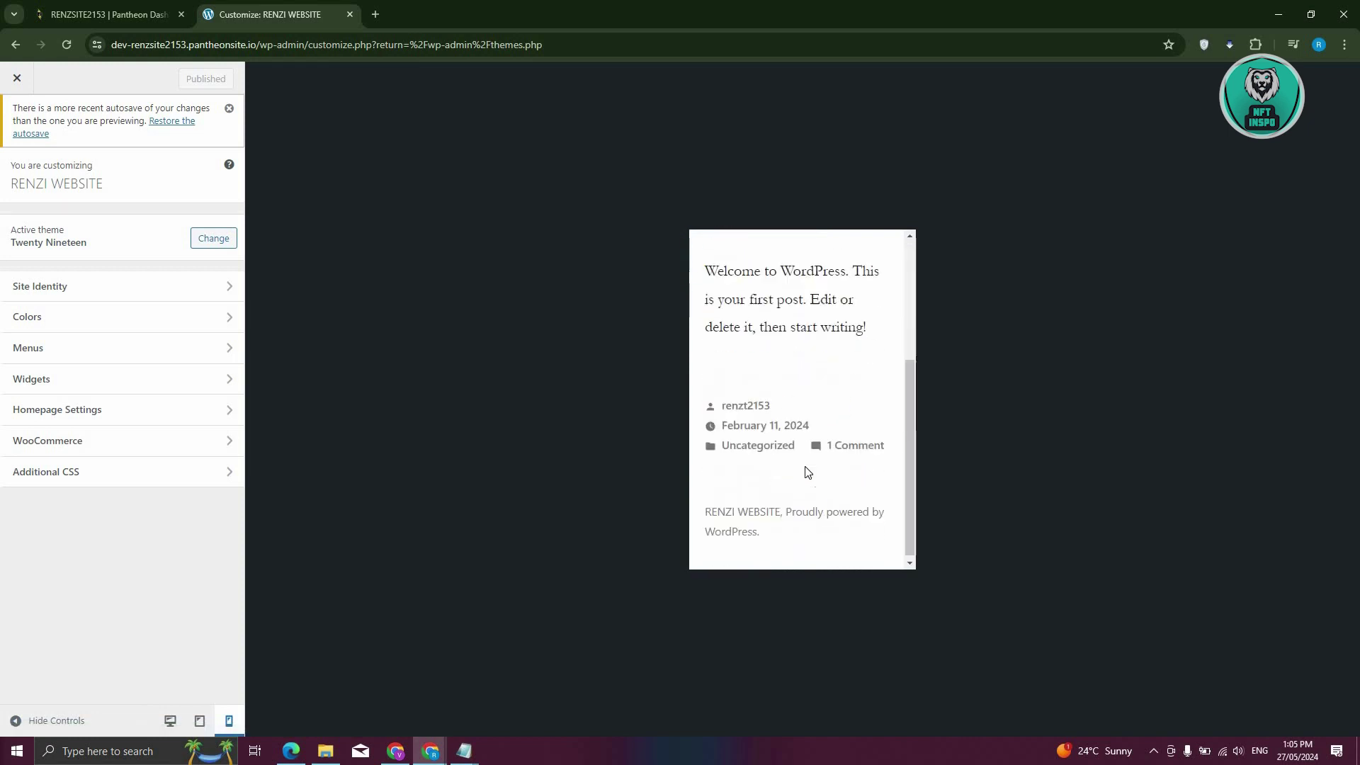
pyautogui.click(136, 319)
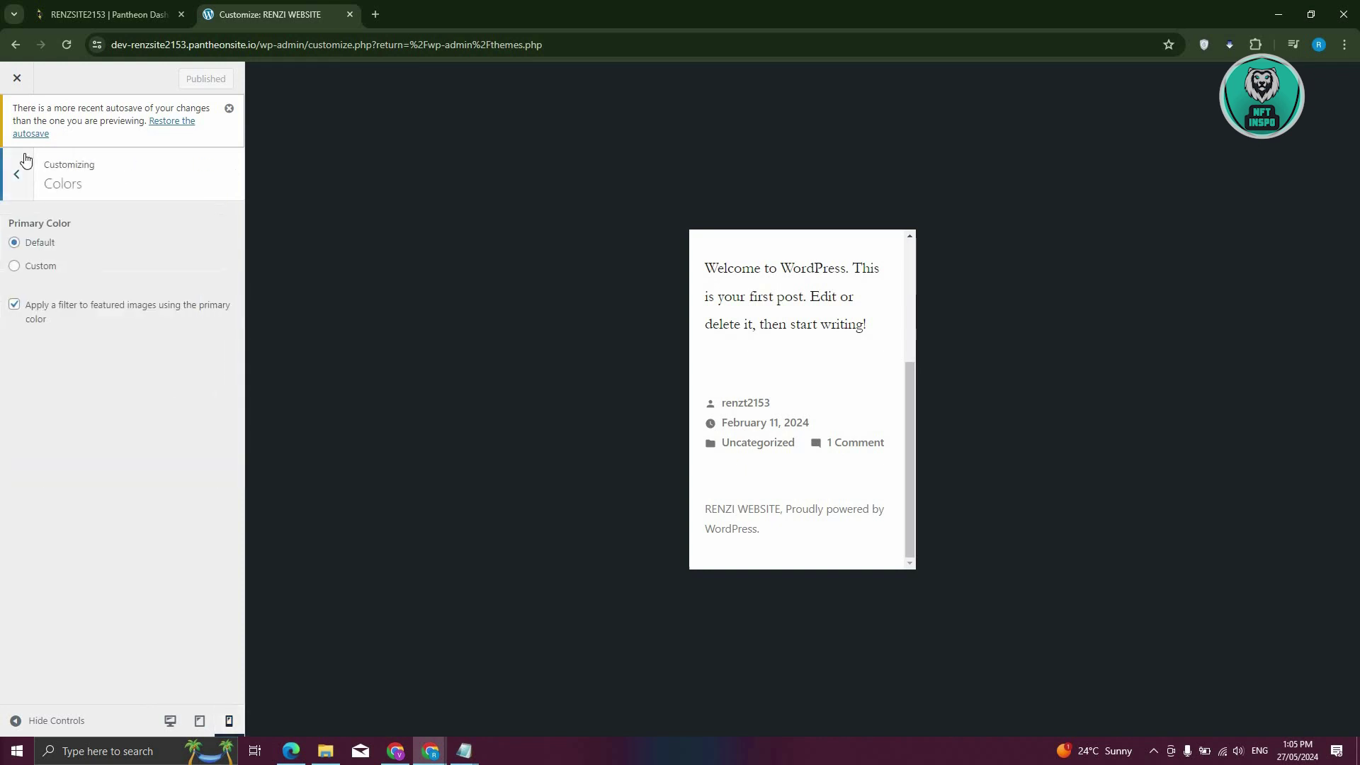
pyautogui.press('Escape')
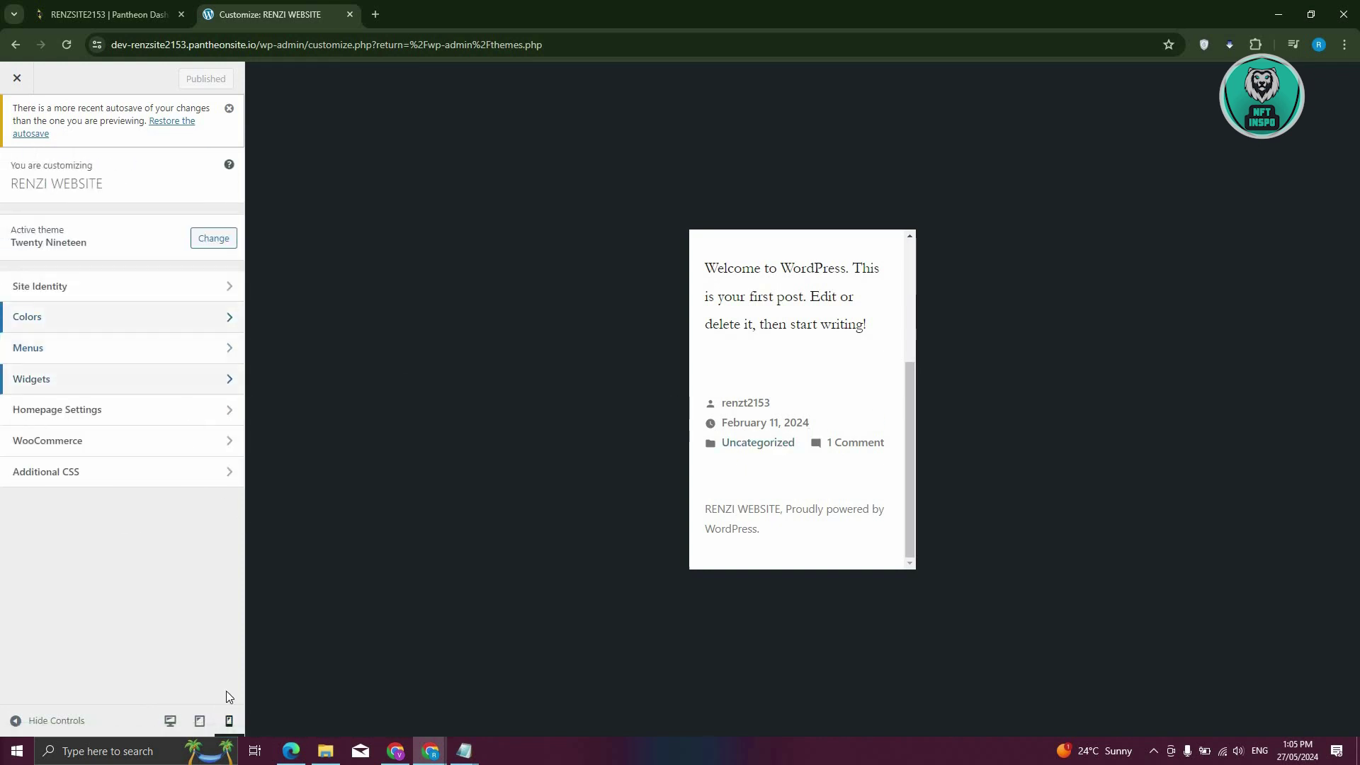
pyautogui.click(178, 721)
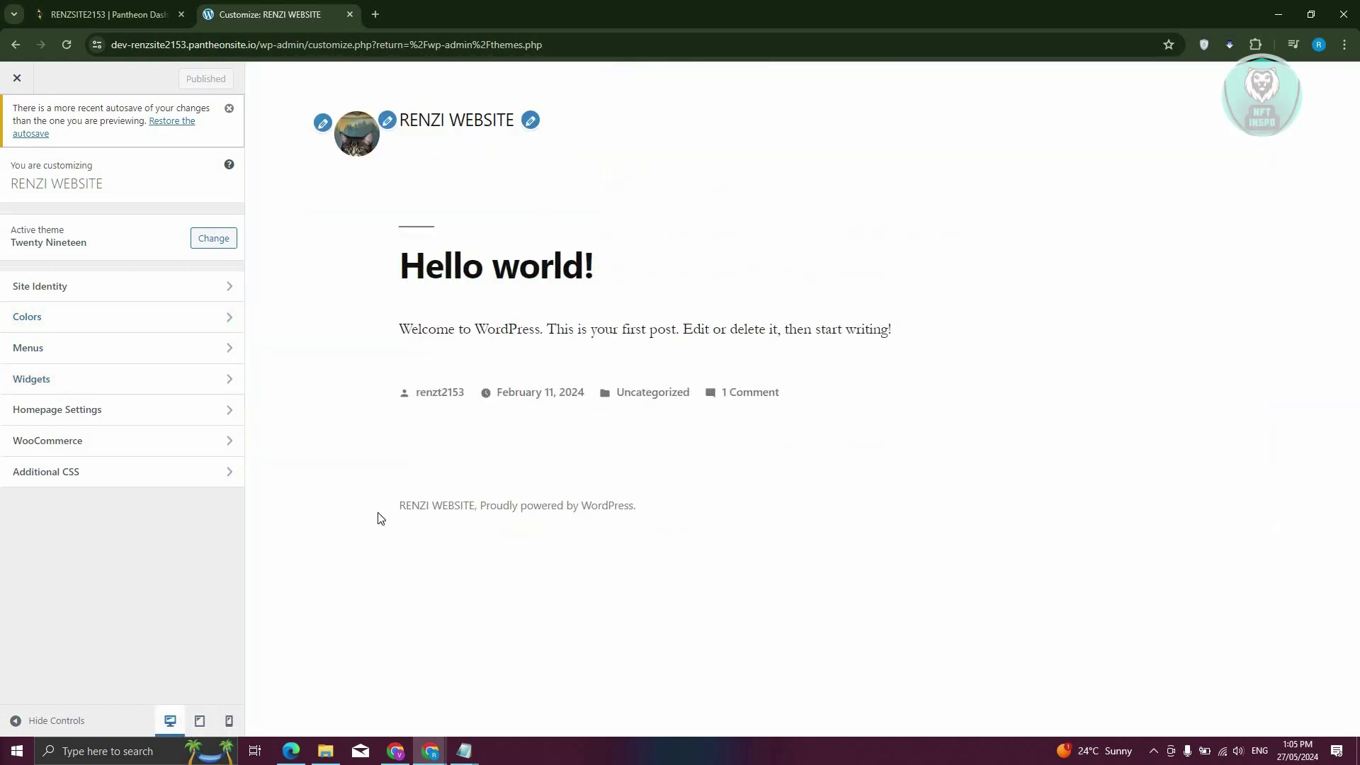
pyautogui.click(229, 720)
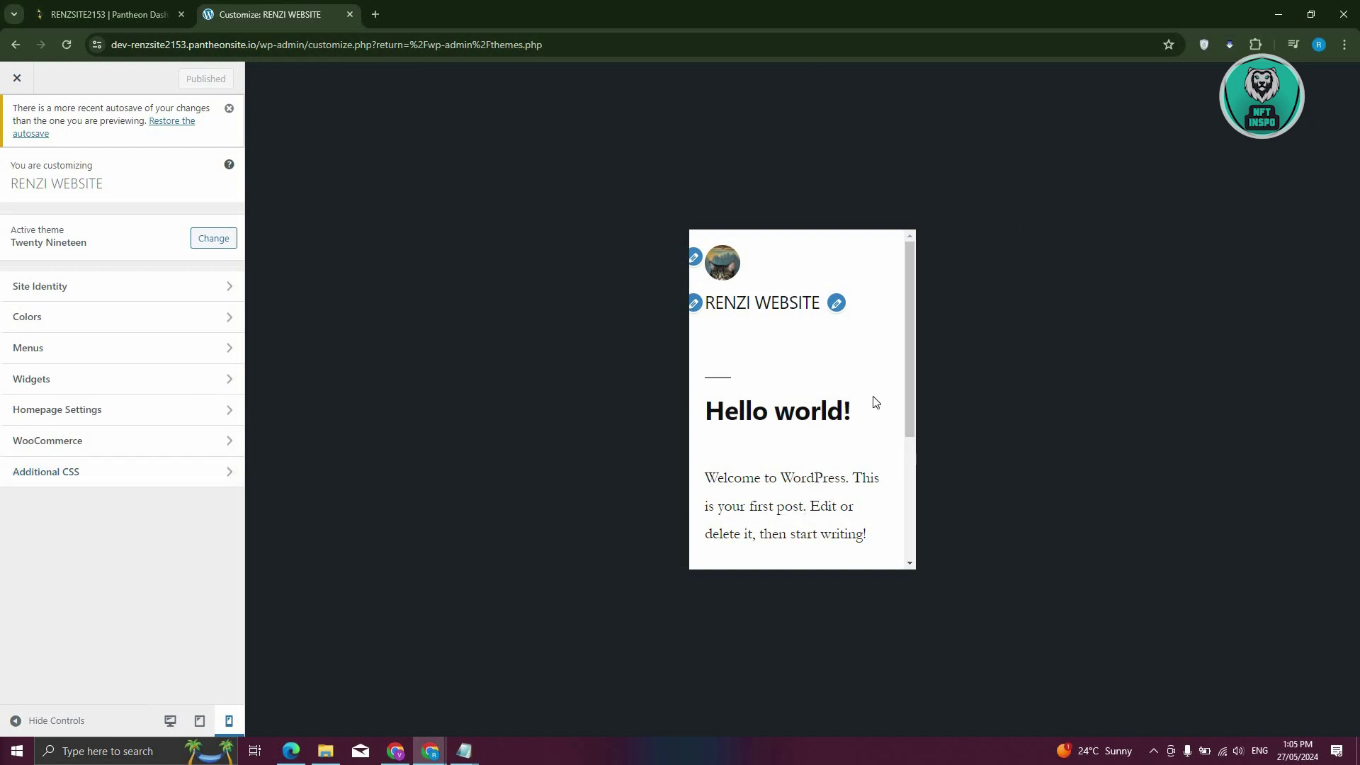
pyautogui.click(131, 472)
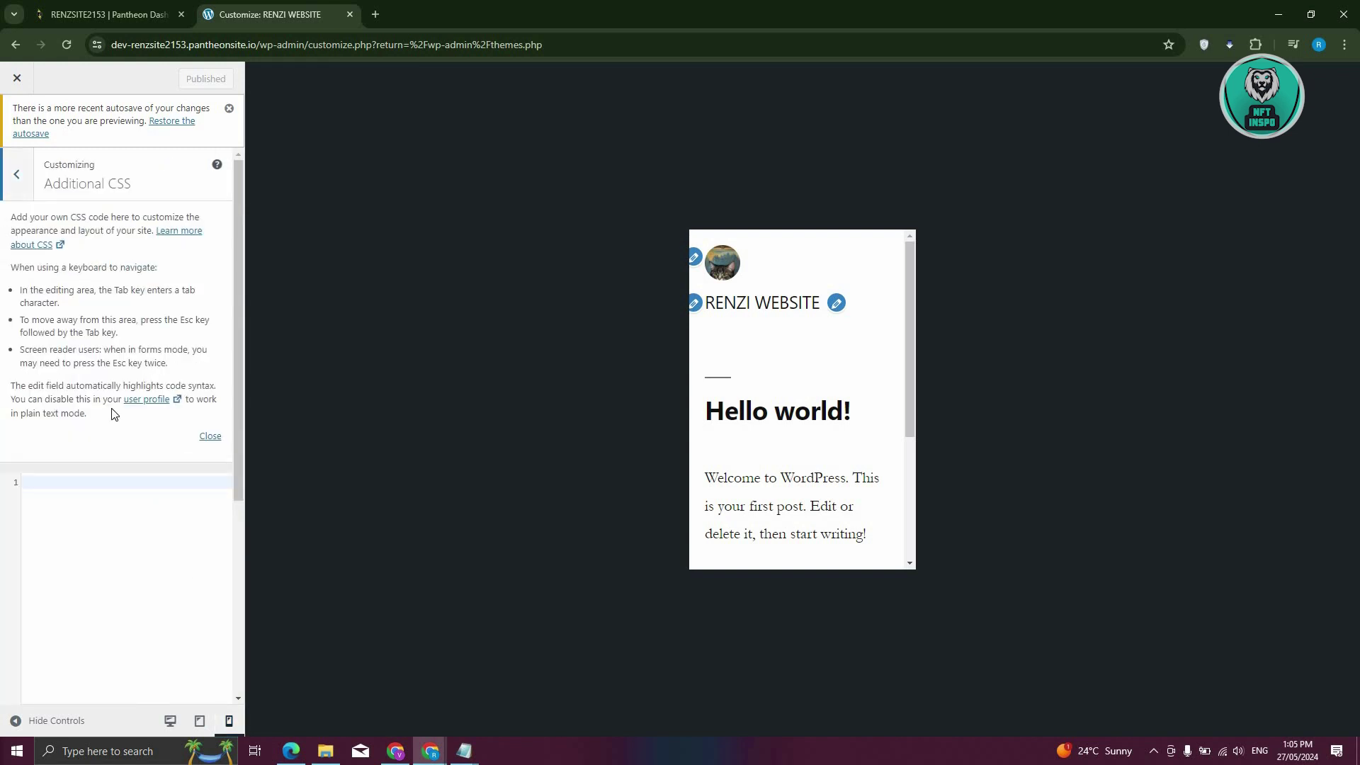
pyautogui.scroll(-2, 111, 413)
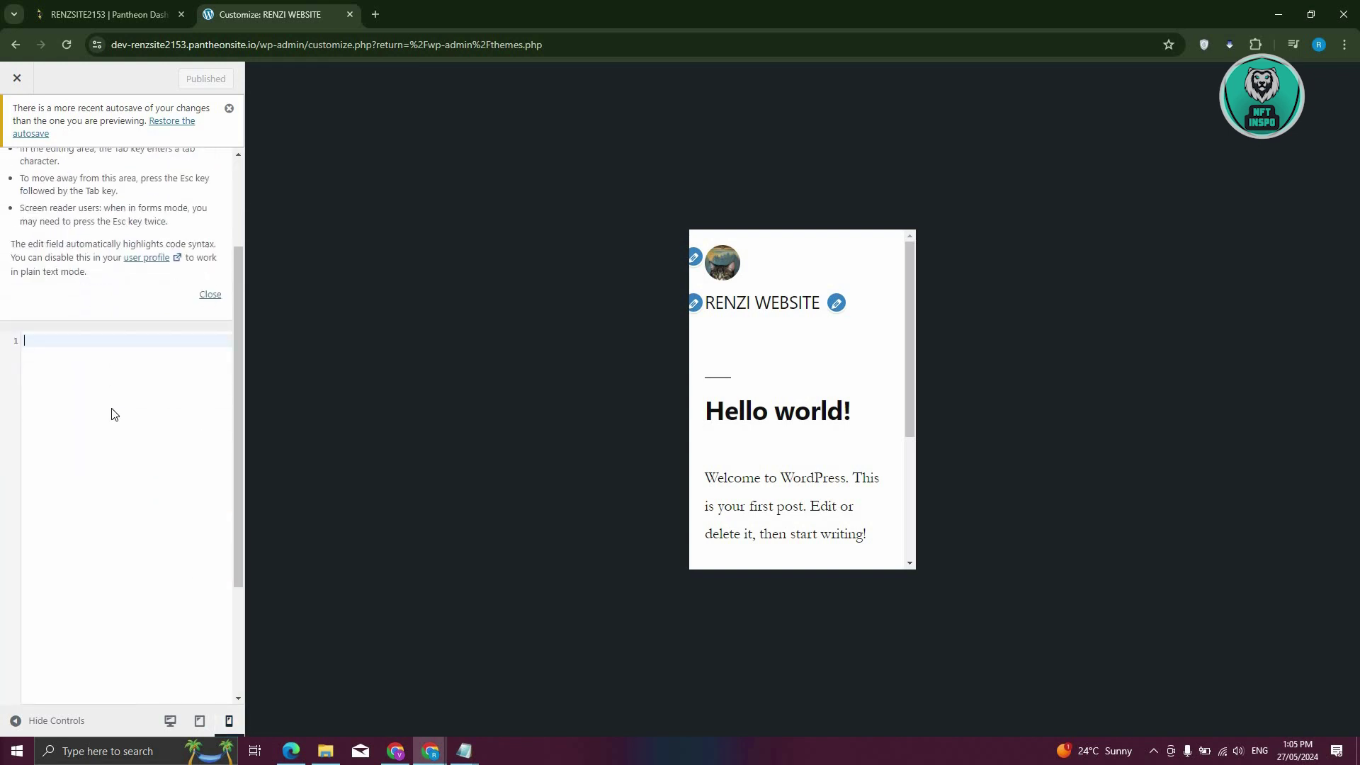
pyautogui.write('@media (max-width: 1000px) {     div {         background: yellow;     } }')
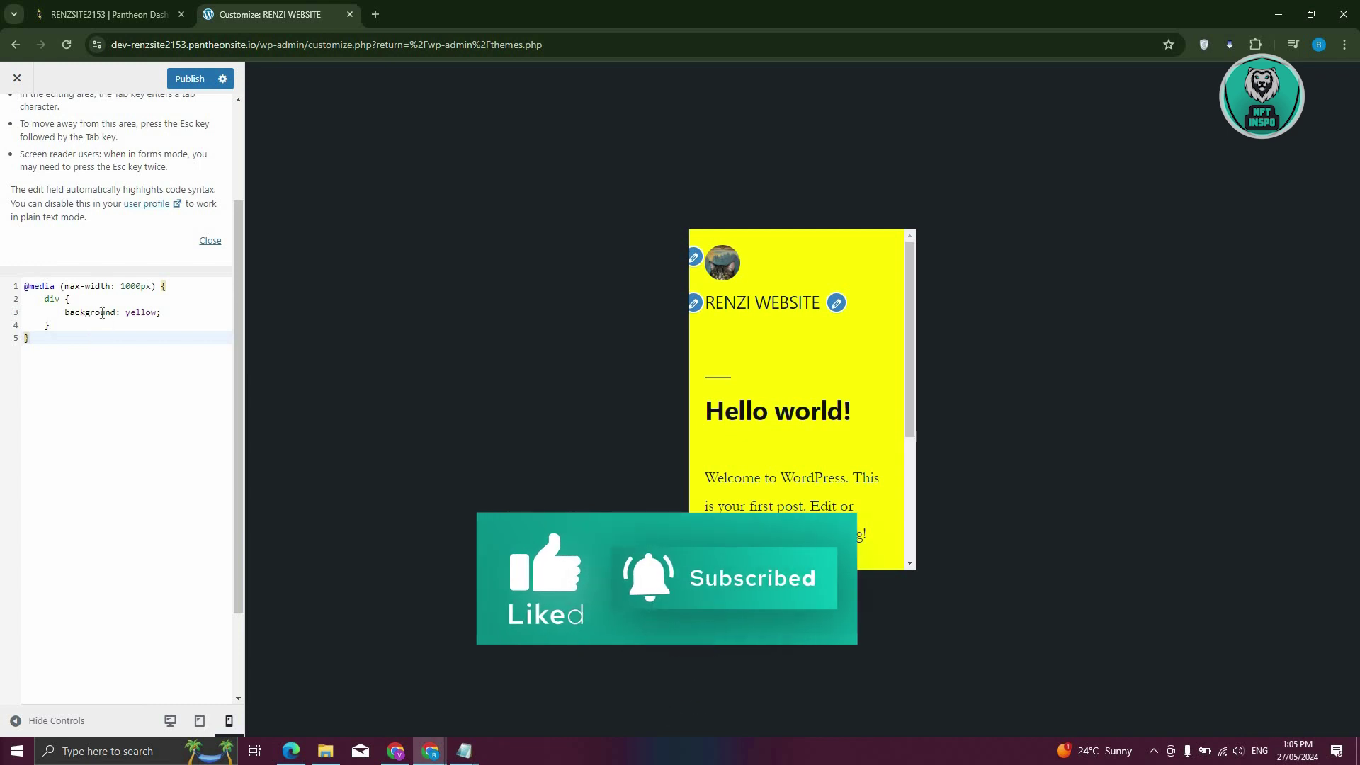
pyautogui.click(63, 325)
pyautogui.keyDown('shift'); pyautogui.click(25, 287); pyautogui.keyUp('shift')
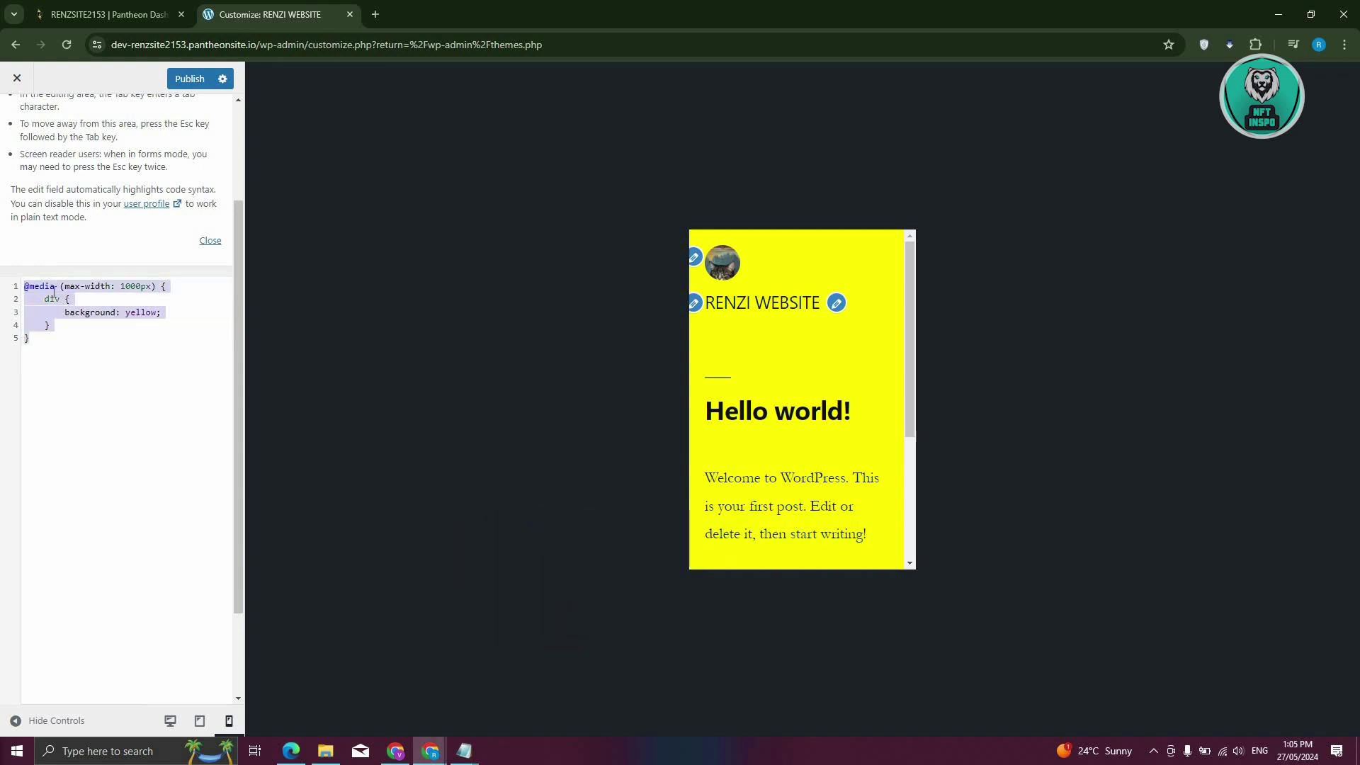
pyautogui.doubleClick(42, 287)
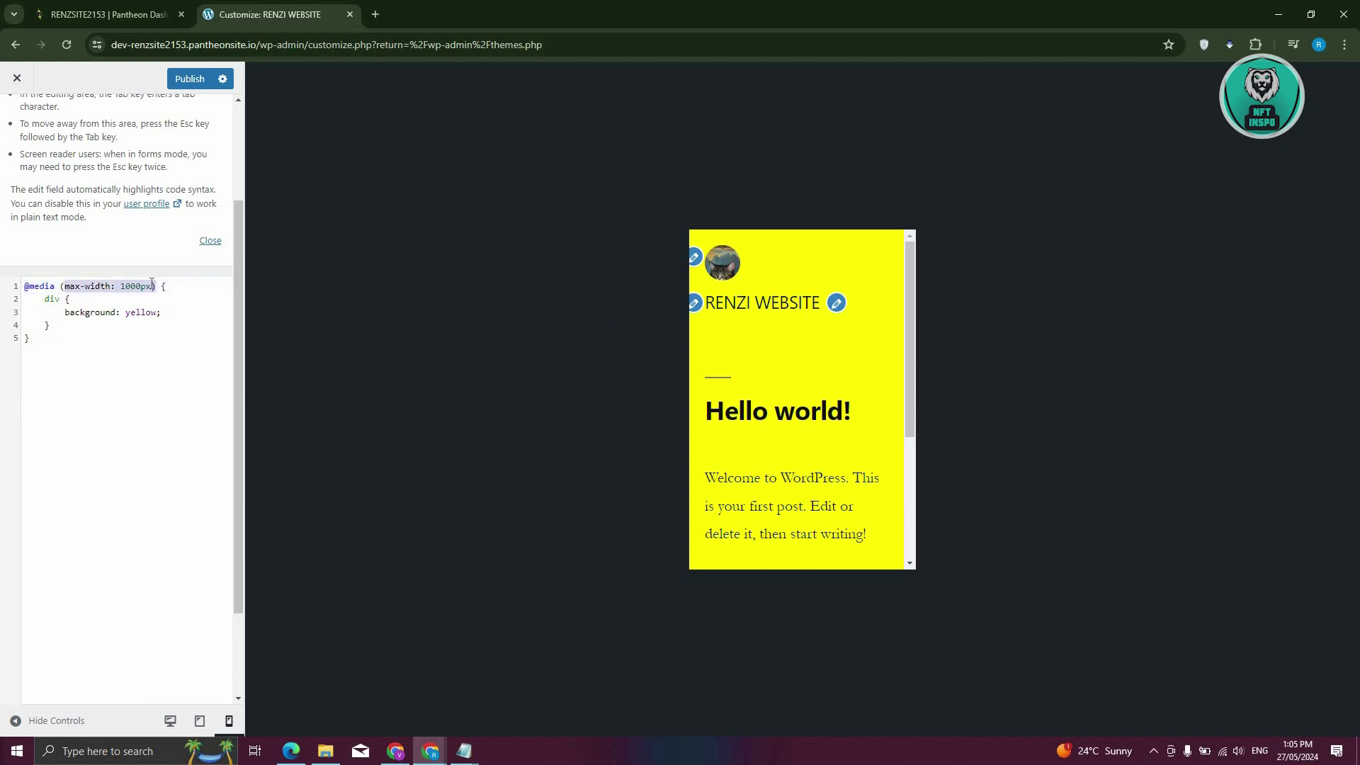
pyautogui.moveTo(64, 286); pyautogui.dragTo(154, 285)
pyautogui.click(176, 308)
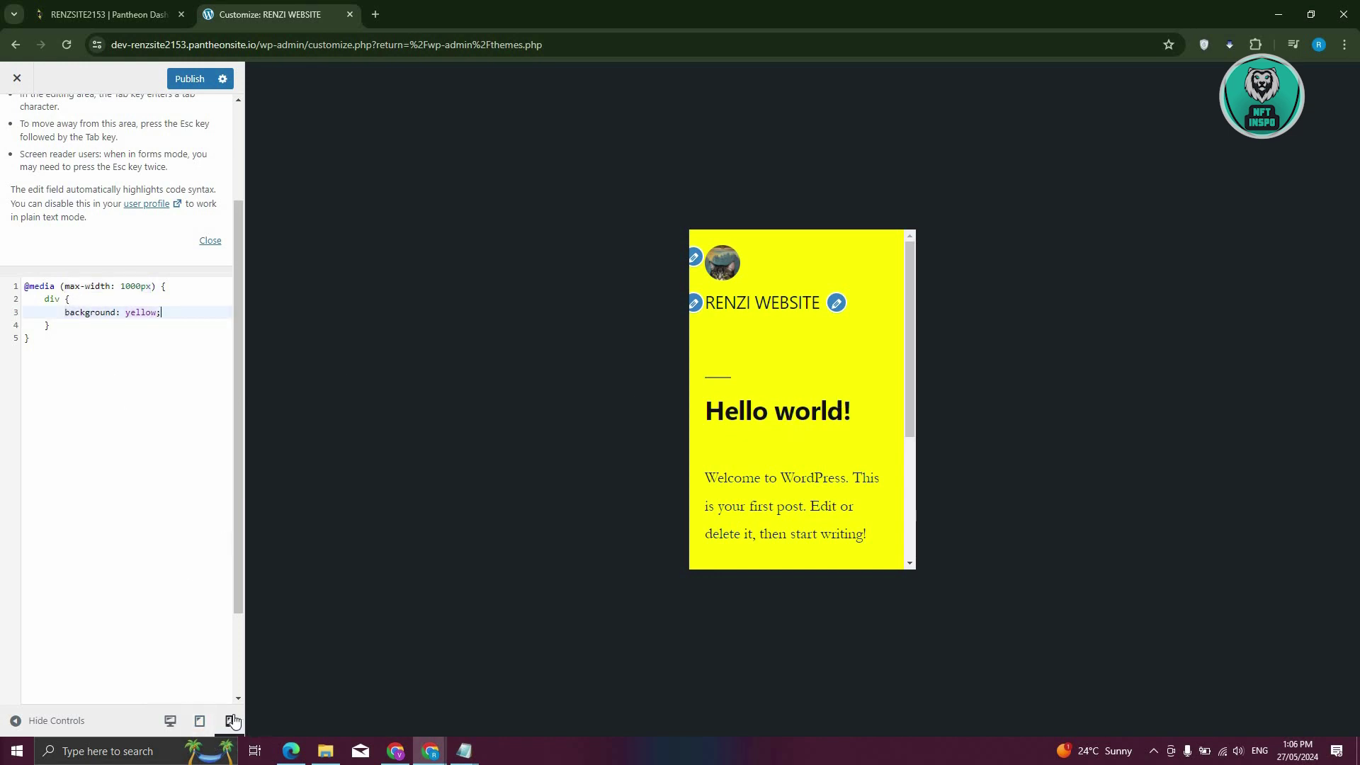
# Step: Compare mobile, tablet and desktop previews, where desktop stays white, then close the Customizer
pyautogui.click(231, 722)
pyautogui.click(200, 722)
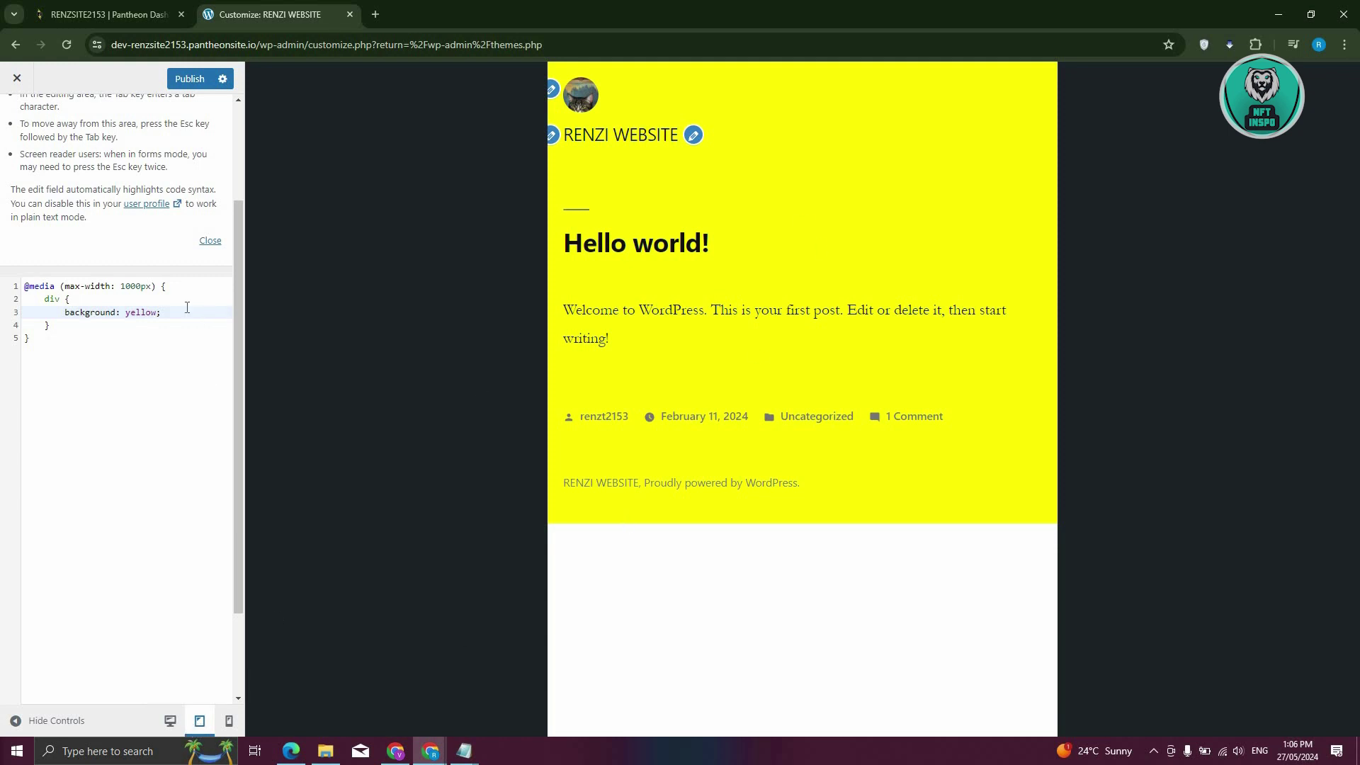
pyautogui.click(174, 722)
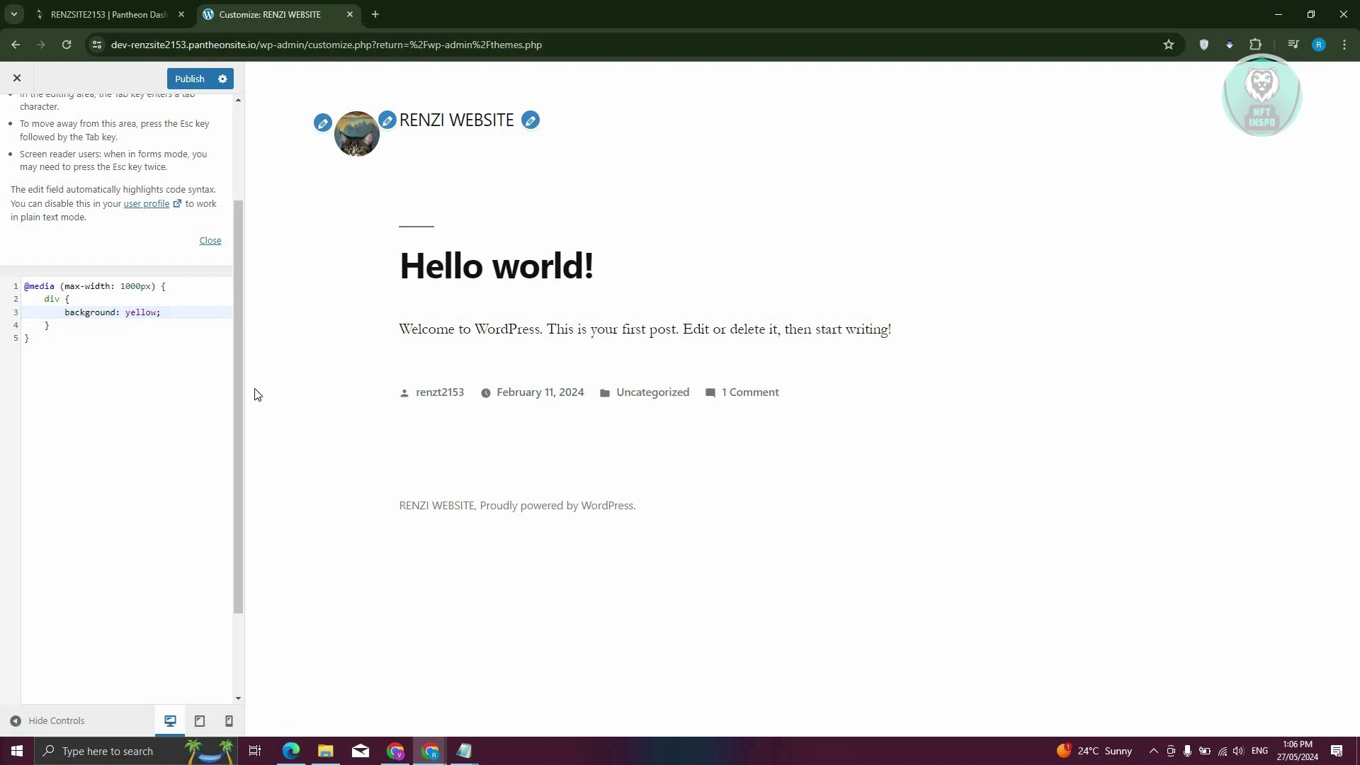
pyautogui.click(231, 729)
pyautogui.click(16, 79)
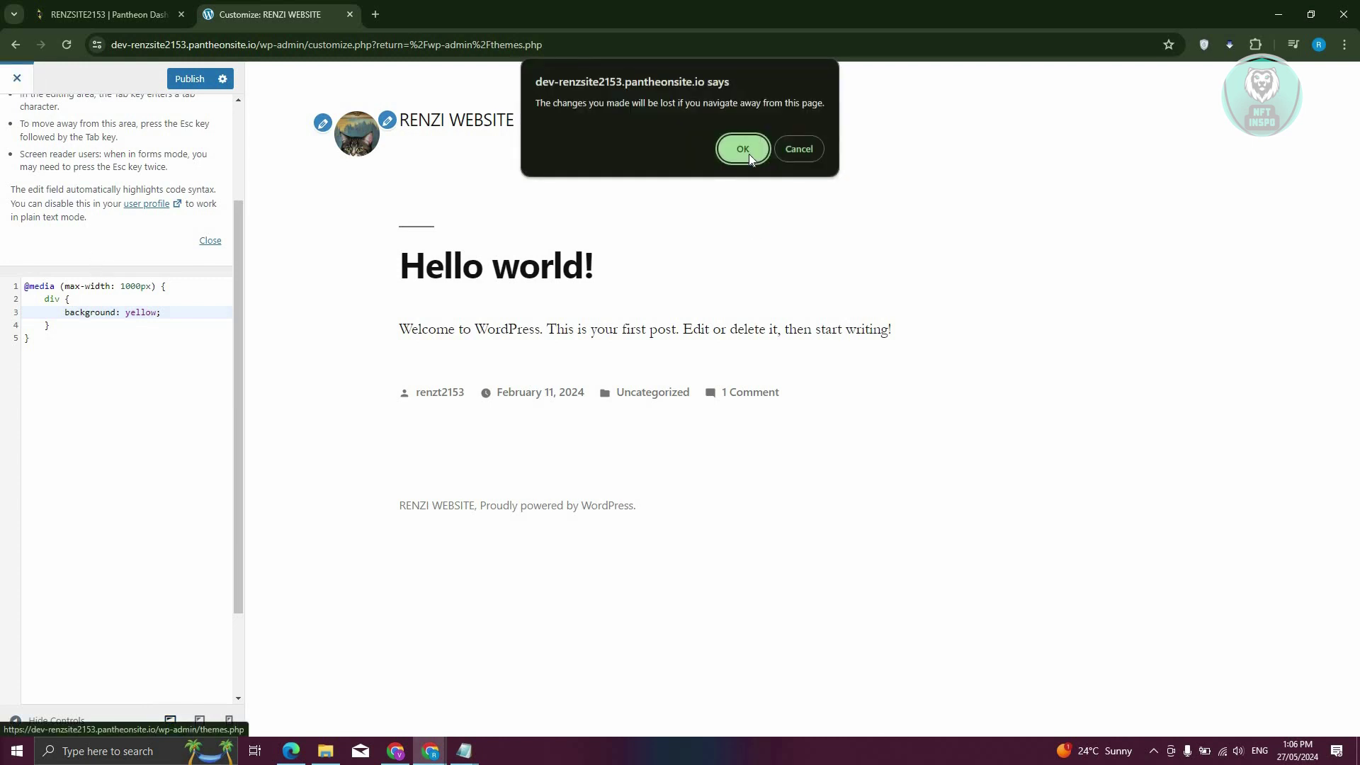
# Step: Leave without publishing the CSS, visit Elementor settings, and open Sample Page from All Pages
pyautogui.click(750, 155)
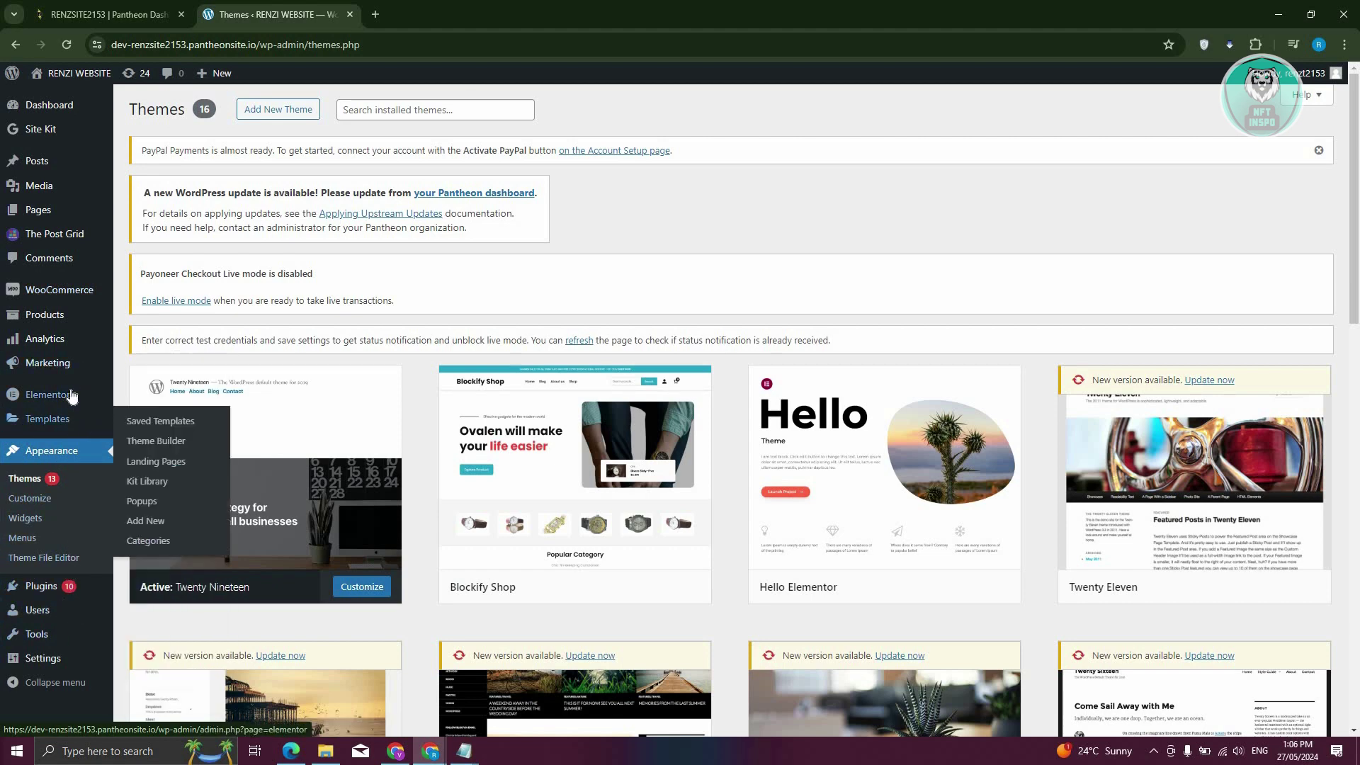
pyautogui.click(44, 395)
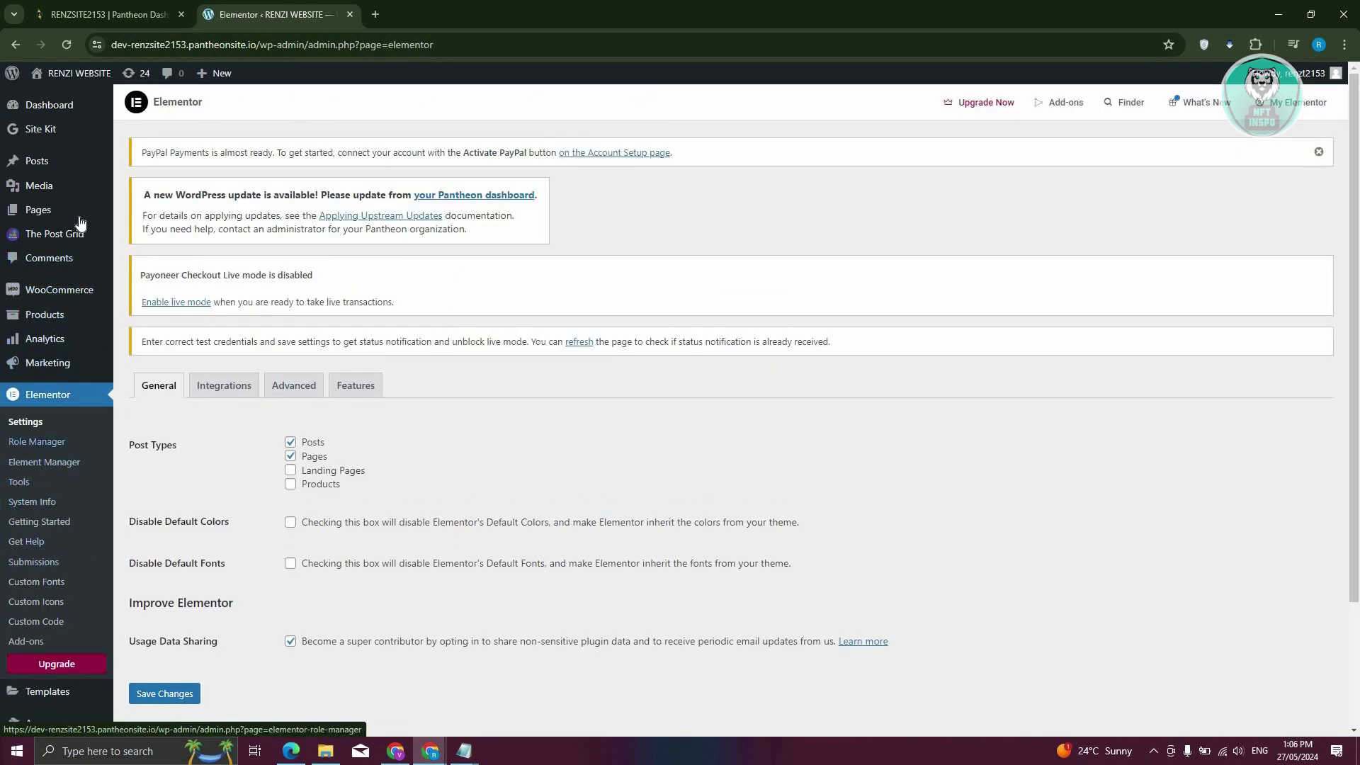
pyautogui.click(48, 214)
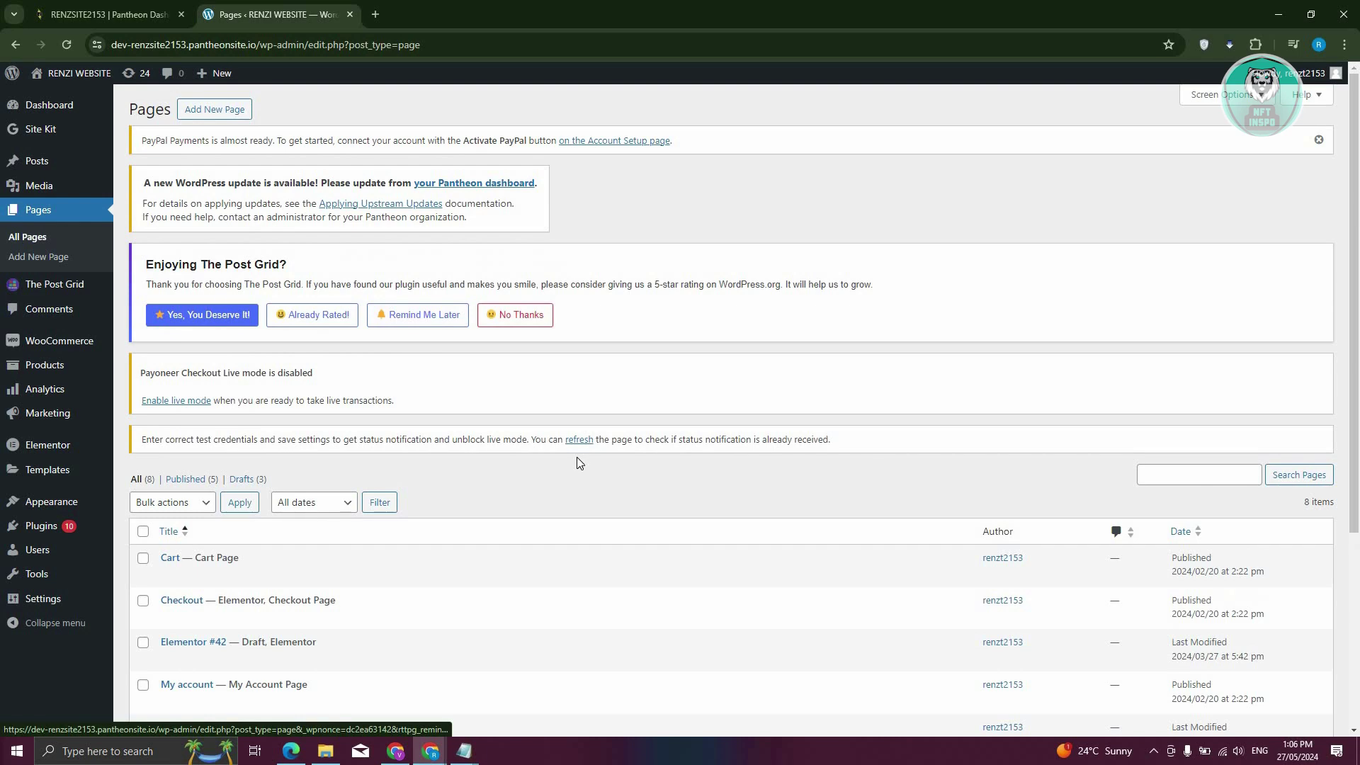
pyautogui.scroll(-4, 577, 457)
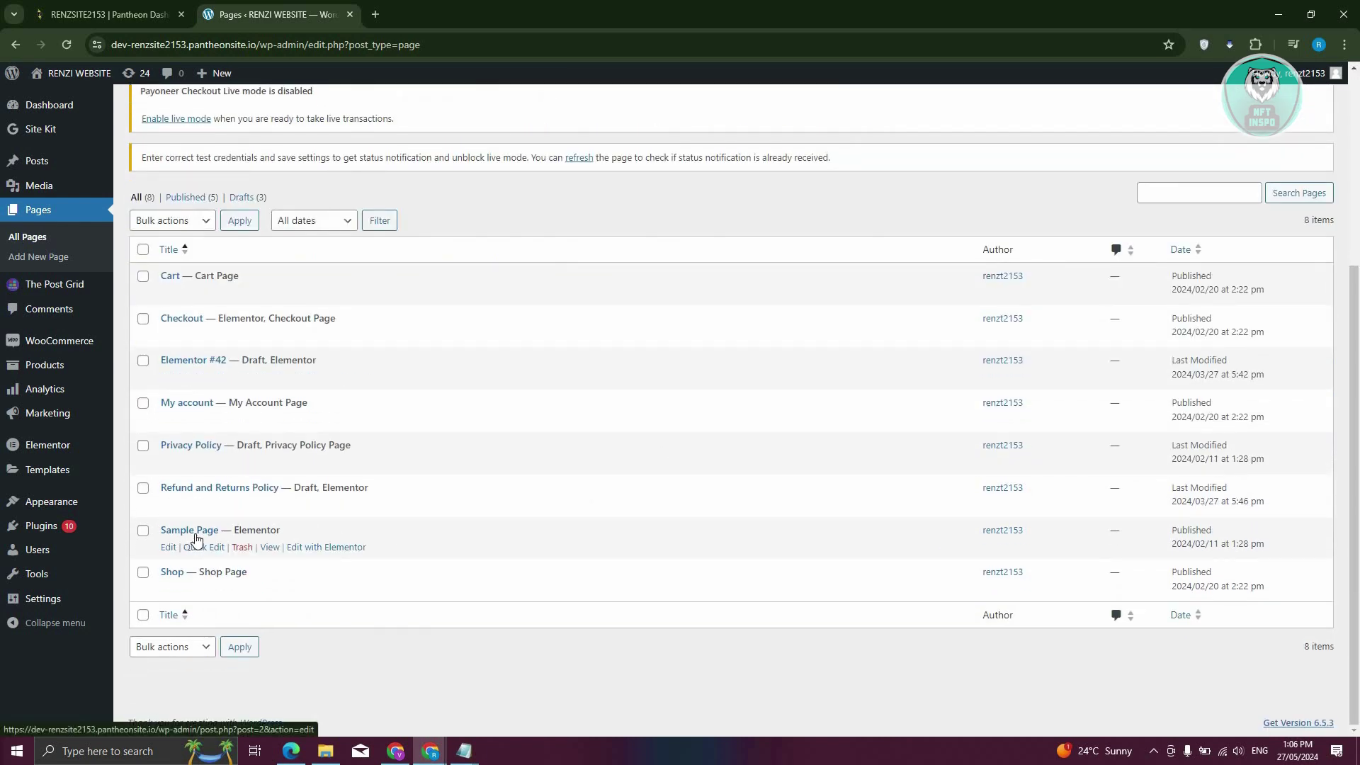
pyautogui.click(197, 536)
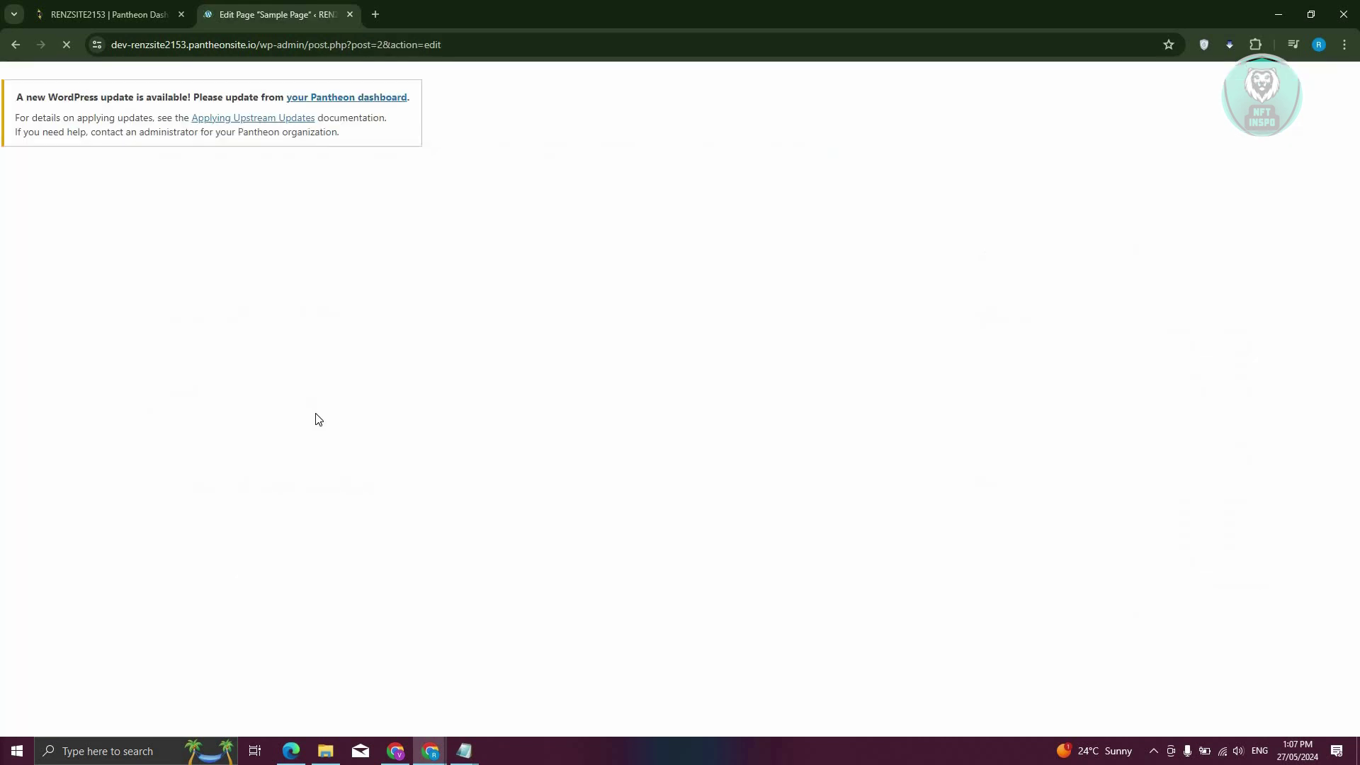
# Step: Launch Elementor on Sample Page and scroll down to its empty drop area
pyautogui.click(549, 374)
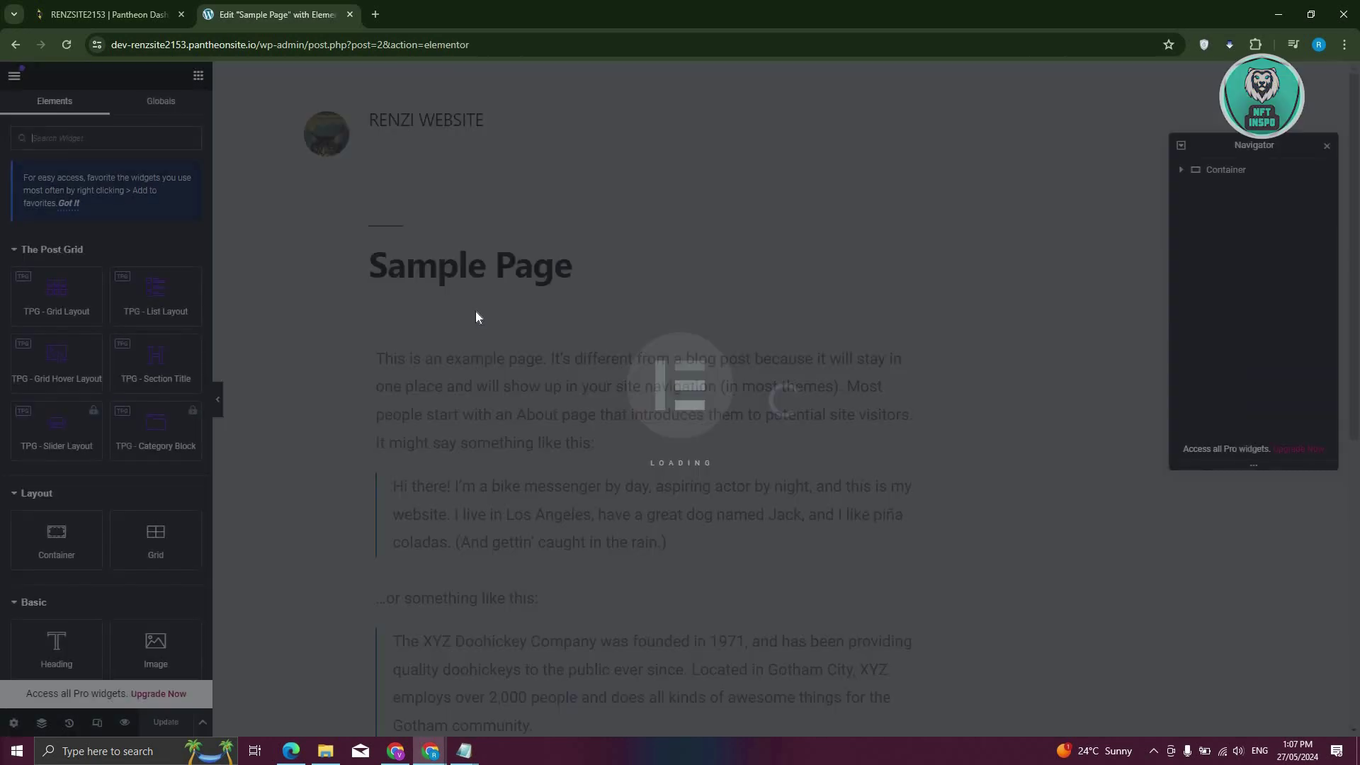
pyautogui.scroll(-1, 468, 397)
pyautogui.scroll(-5, 471, 443)
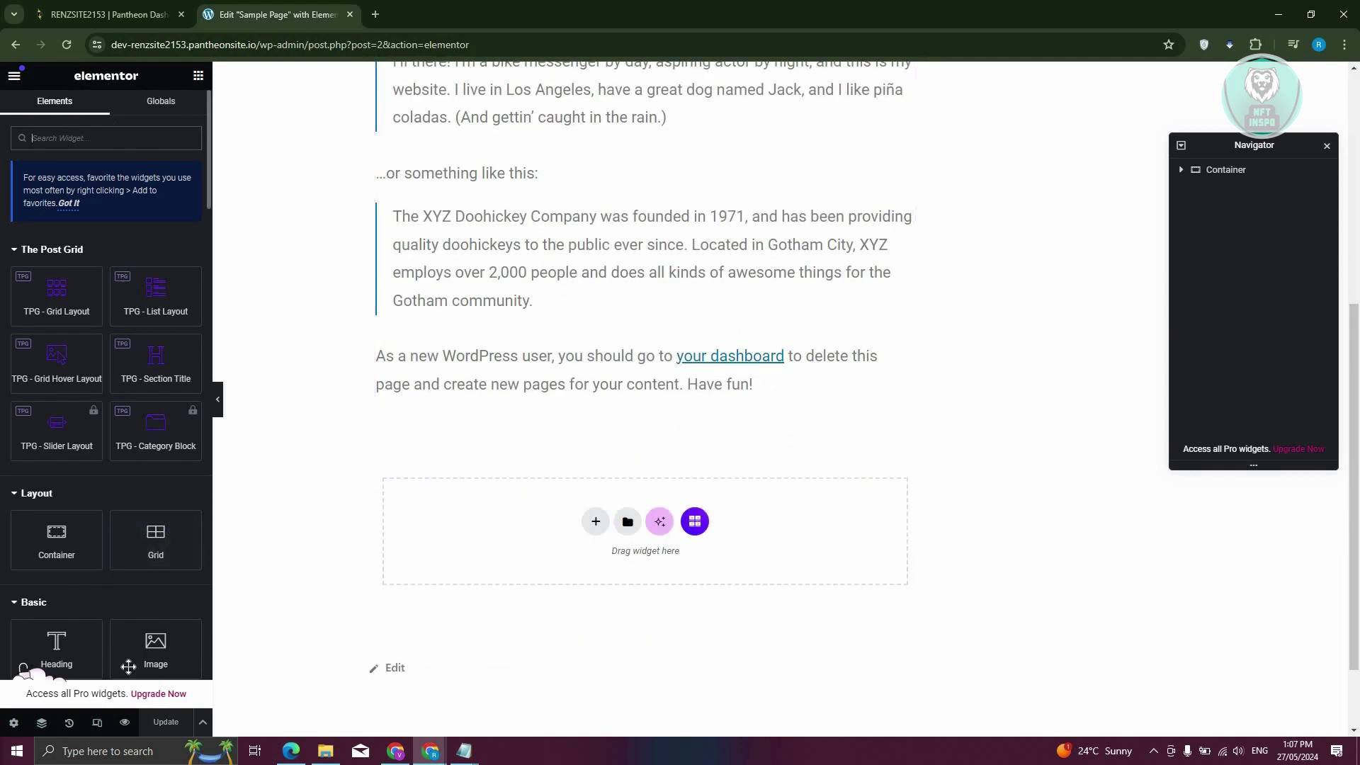
# Step: Switch the Elementor preview to Mobile portrait and select the page's text widget
pyautogui.click(99, 732)
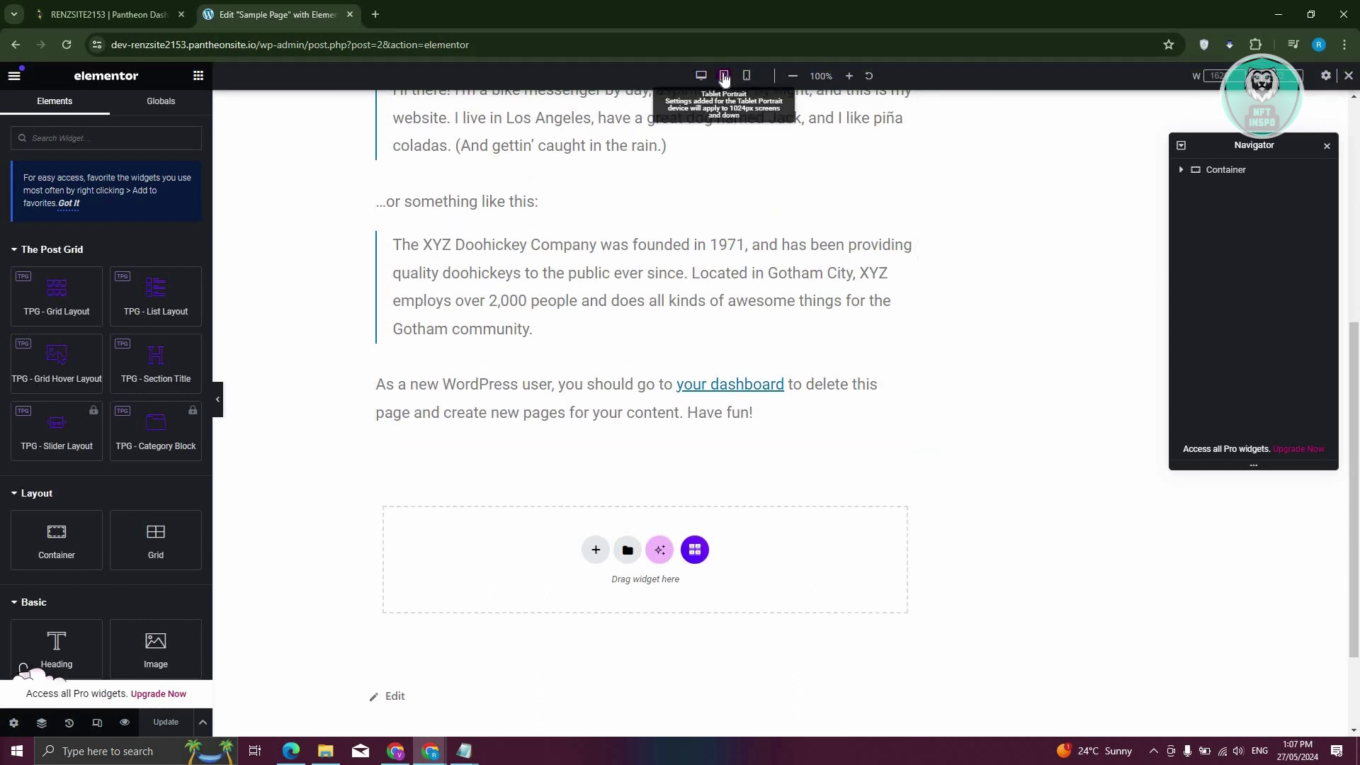
pyautogui.click(747, 76)
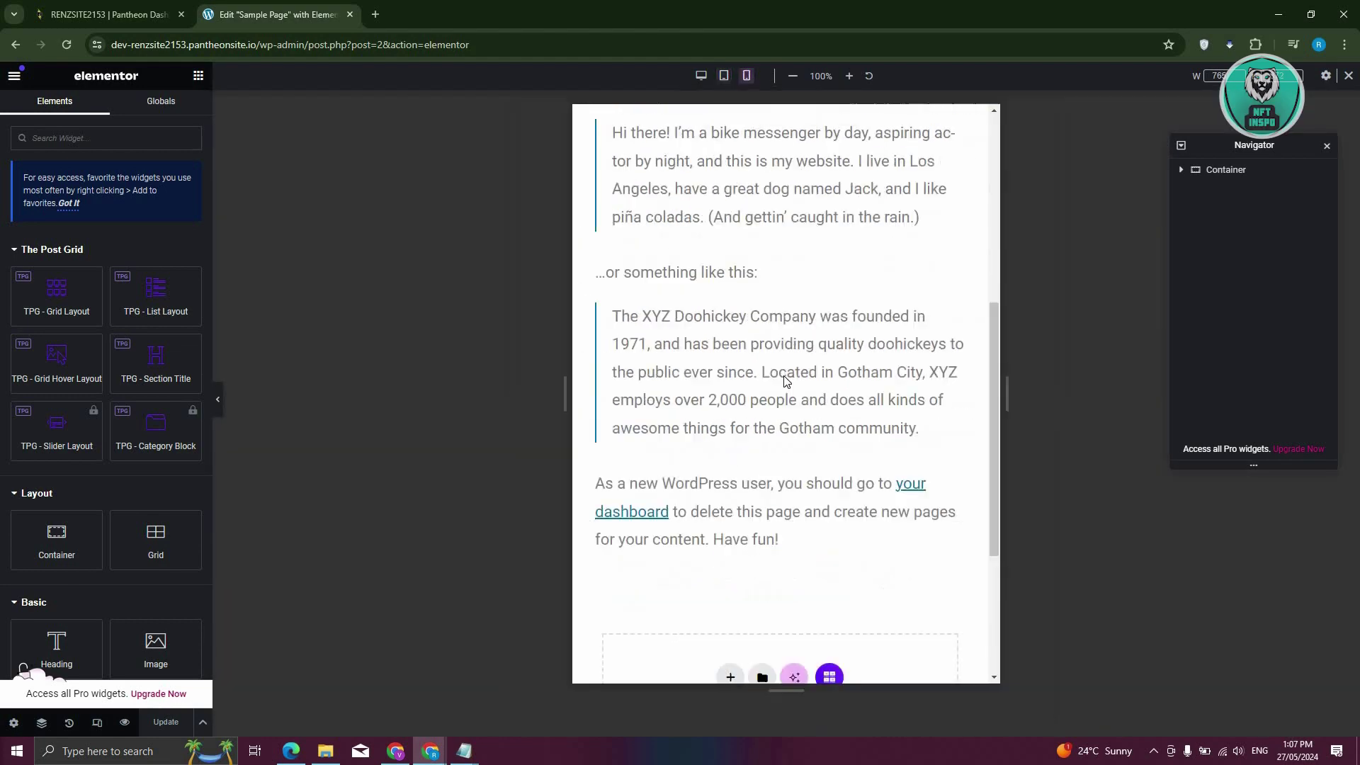
pyautogui.scroll(6, 784, 386)
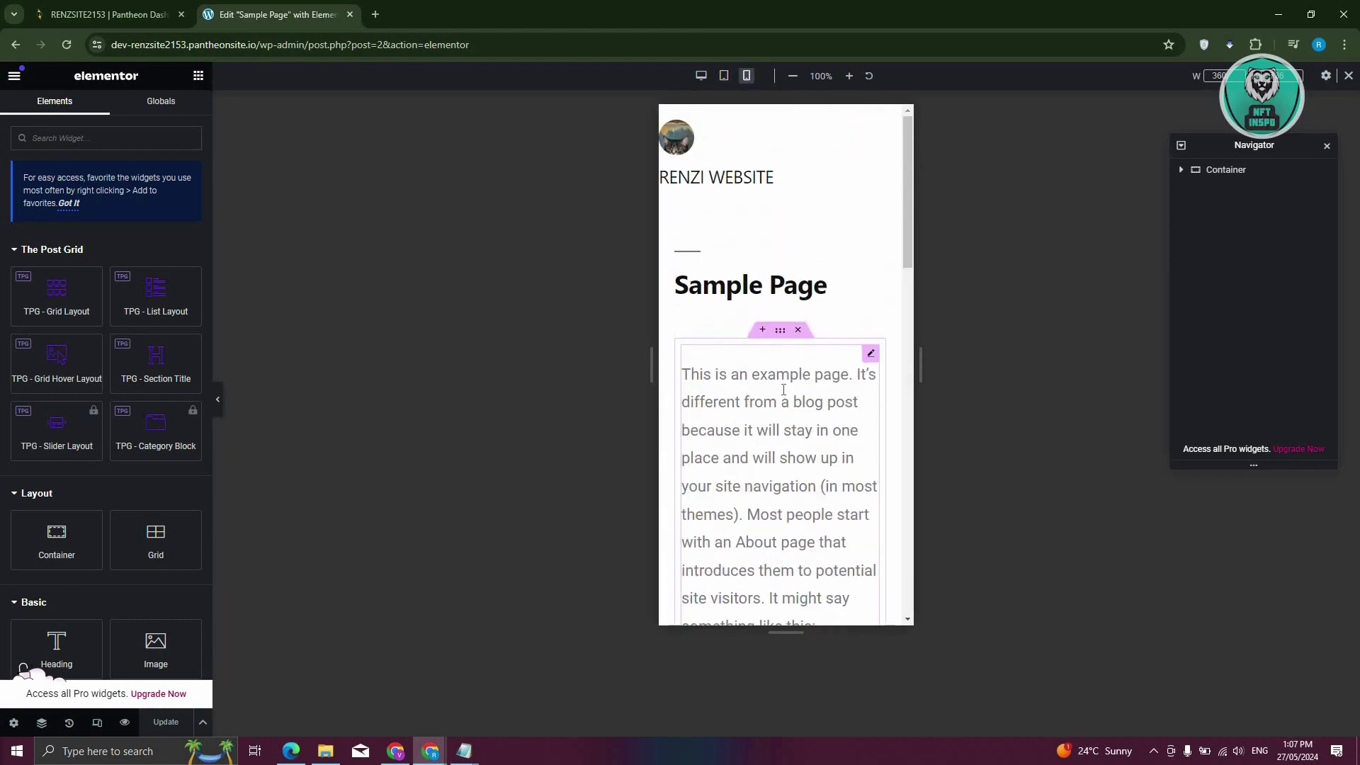
pyautogui.click(783, 389)
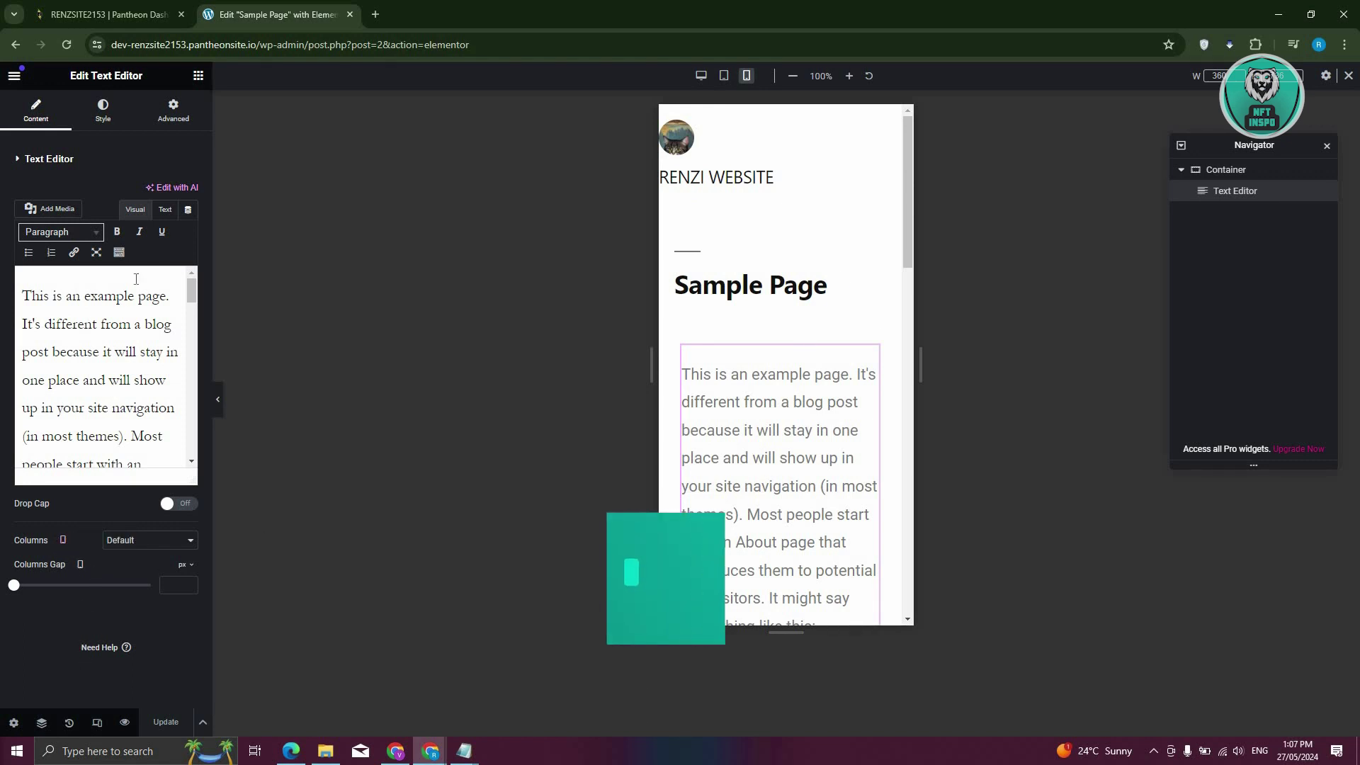
# Step: In the text widget's Advanced tab, expand Background and set its type to Classic
pyautogui.click(103, 112)
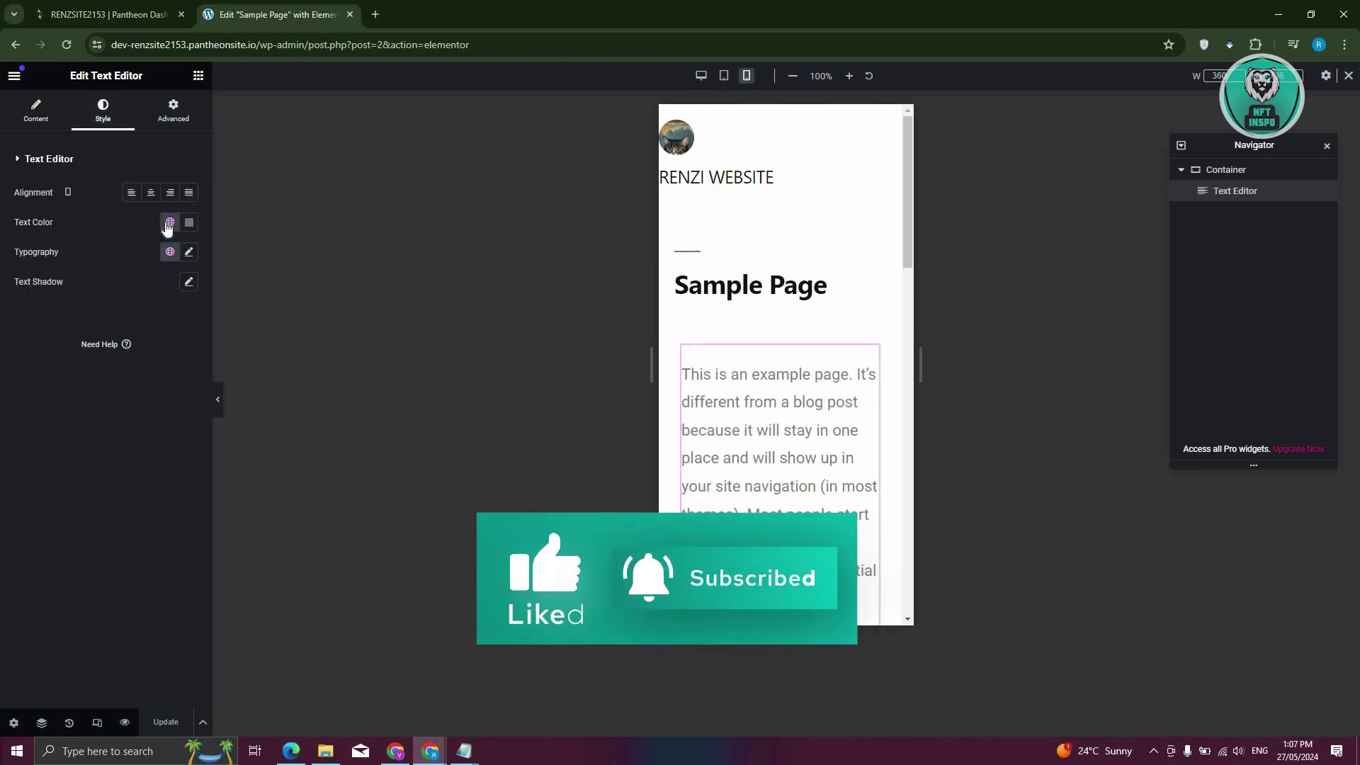
pyautogui.click(20, 161)
pyautogui.click(202, 114)
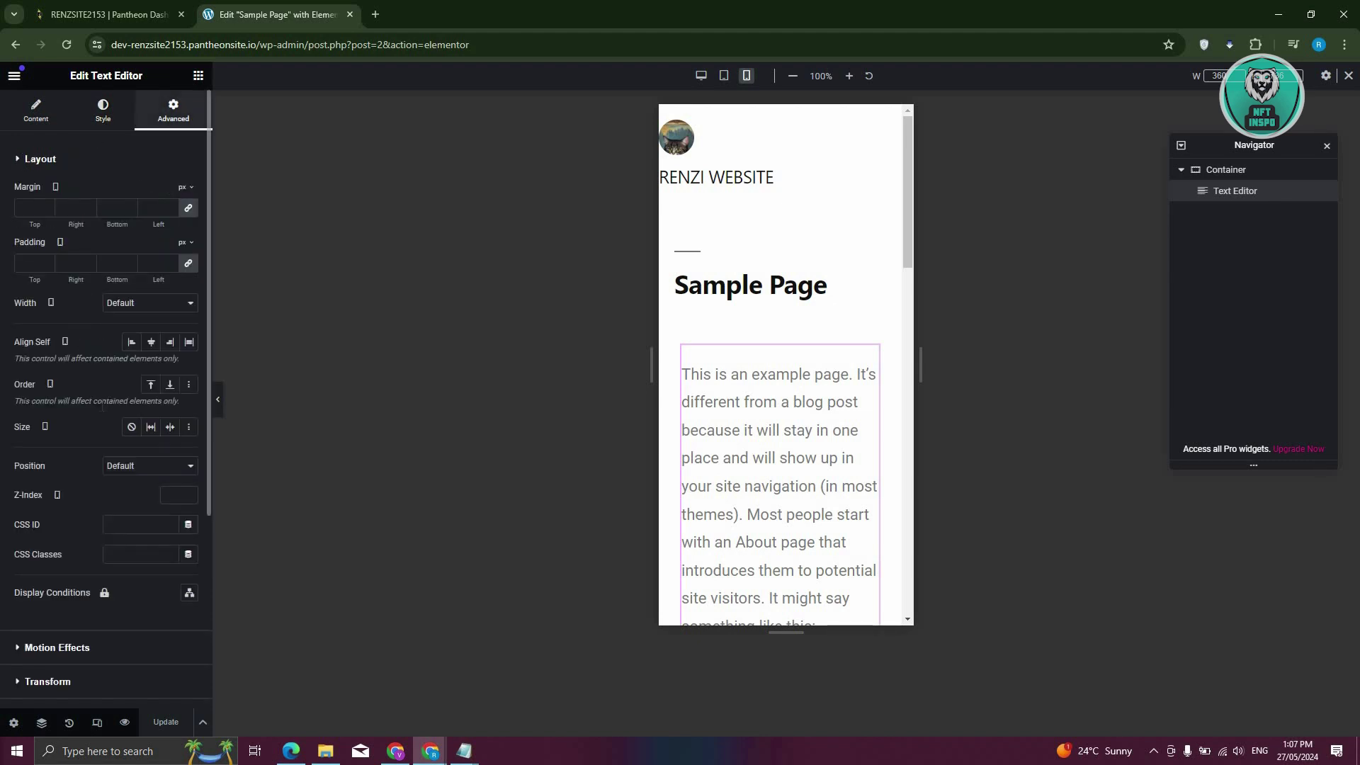
pyautogui.scroll(-2, 101, 403)
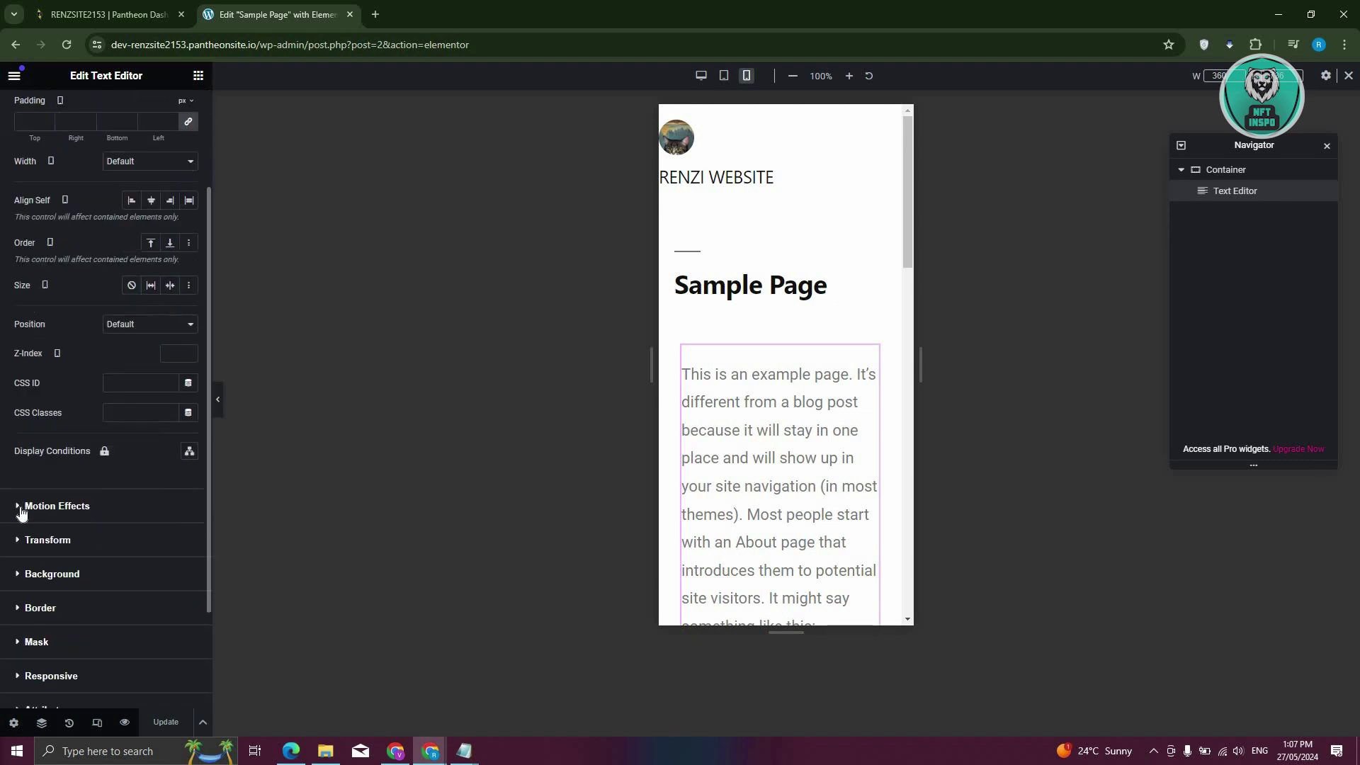
pyautogui.scroll(-1, 21, 513)
pyautogui.click(134, 501)
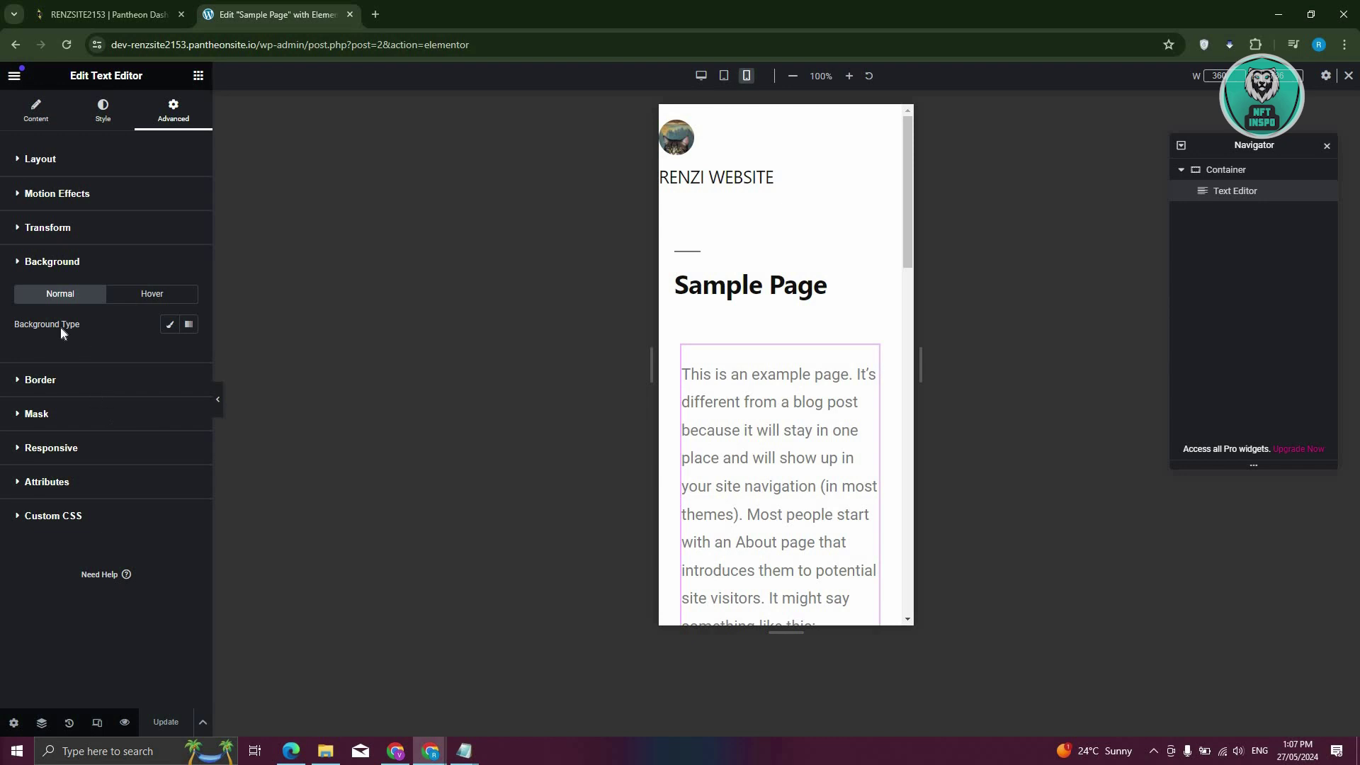
pyautogui.click(168, 328)
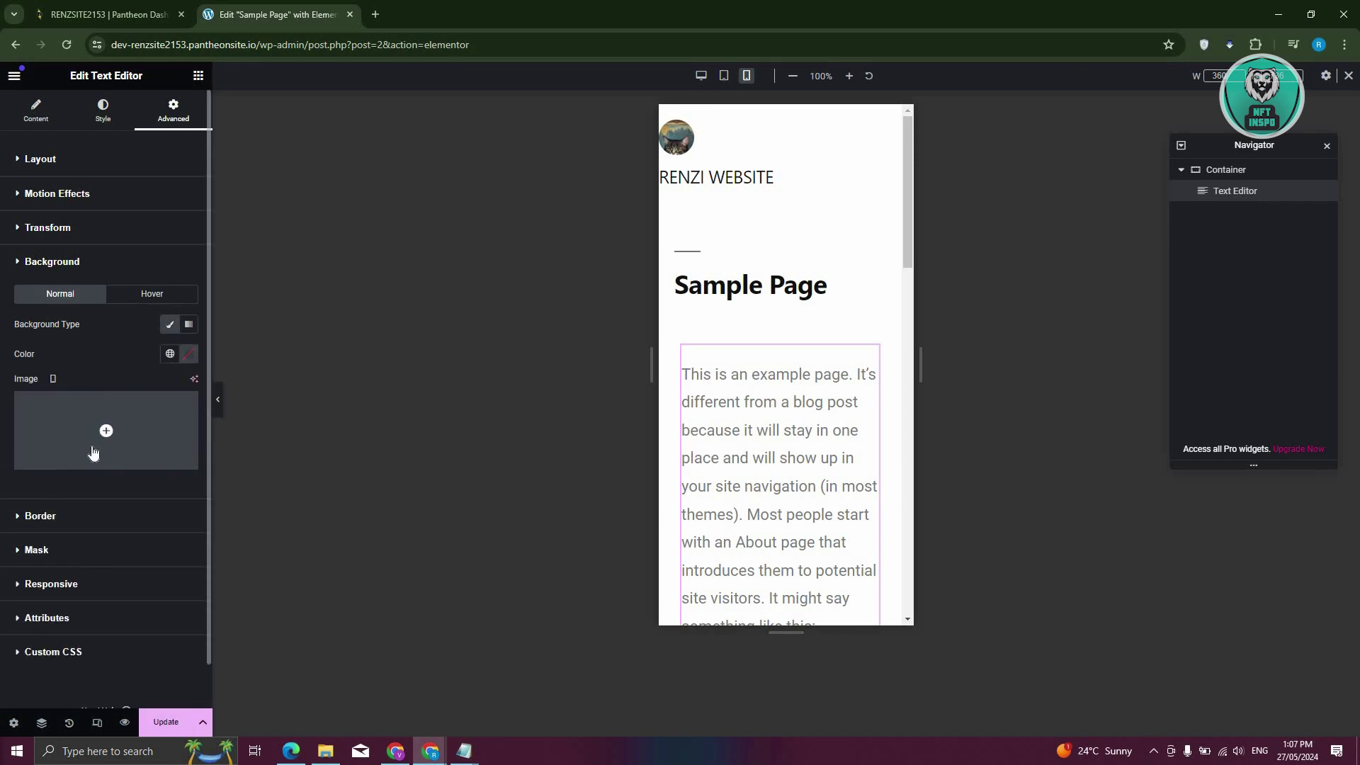
# Step: Select the cat picture from the Media Library as the mobile background, then check tablet view
pyautogui.click(132, 439)
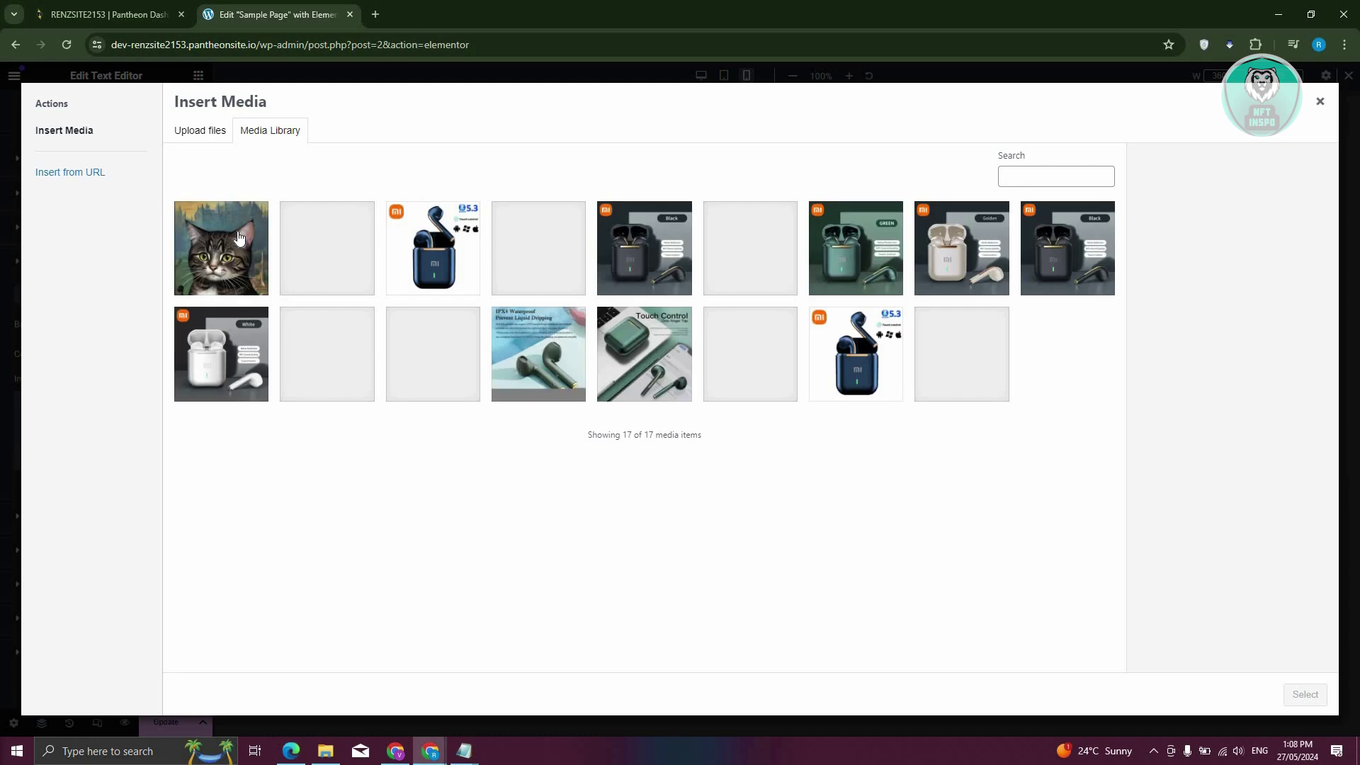
pyautogui.click(240, 238)
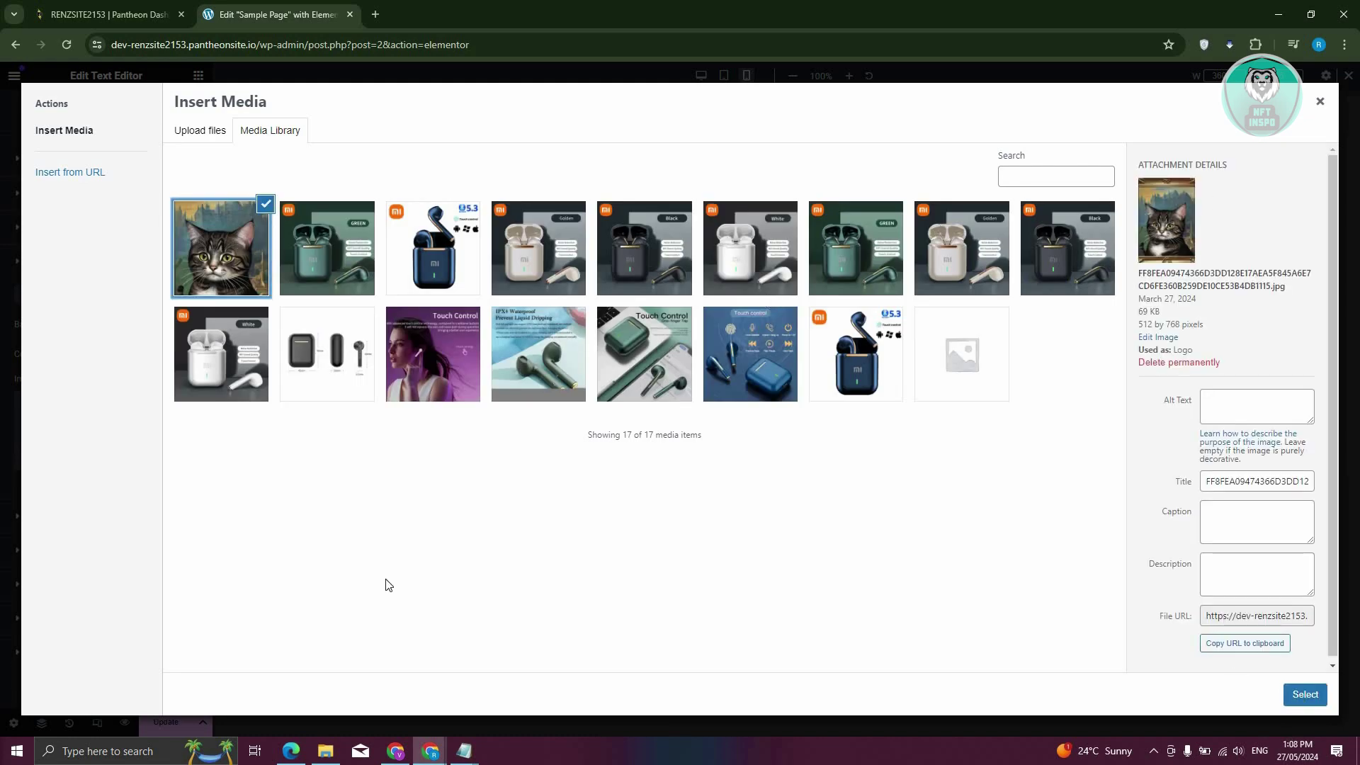
pyautogui.click(1305, 694)
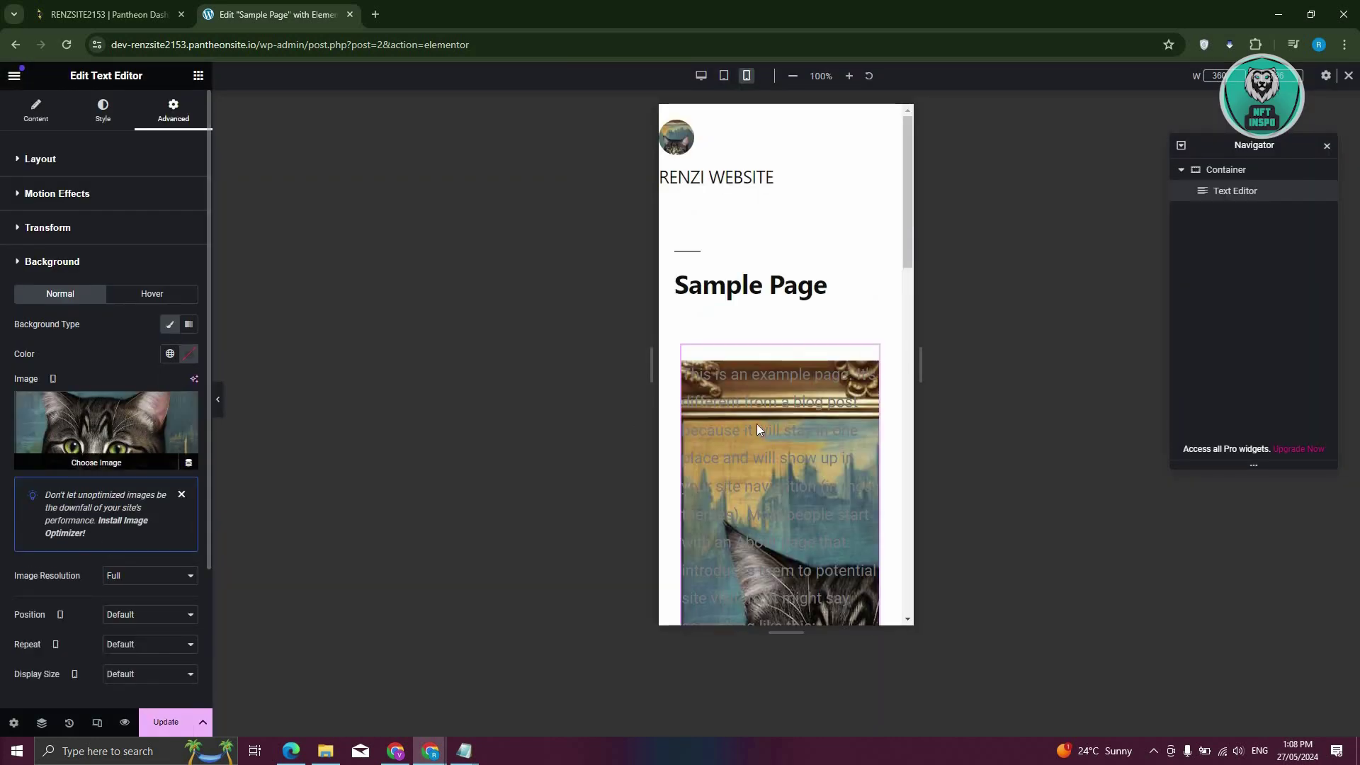
pyautogui.scroll(-5, 757, 428)
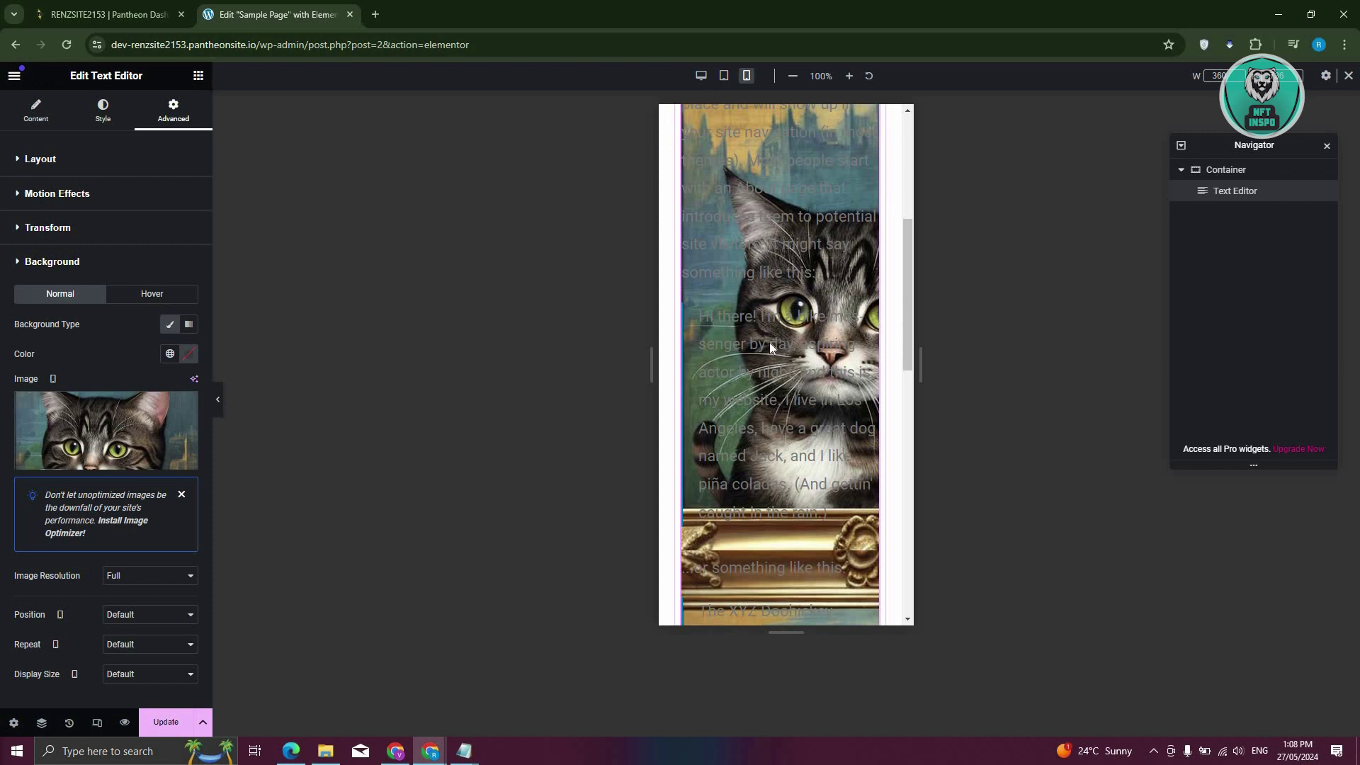
pyautogui.scroll(5, 765, 376)
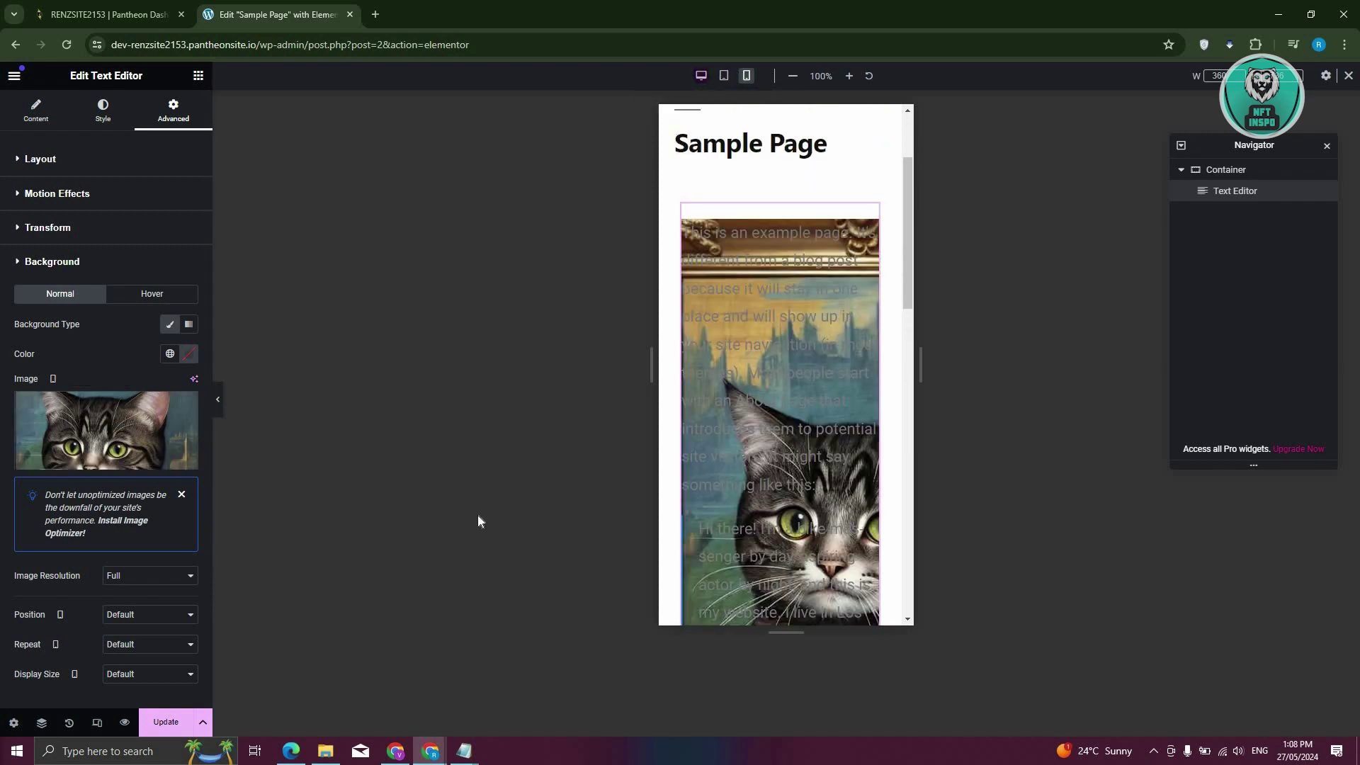
pyautogui.click(724, 75)
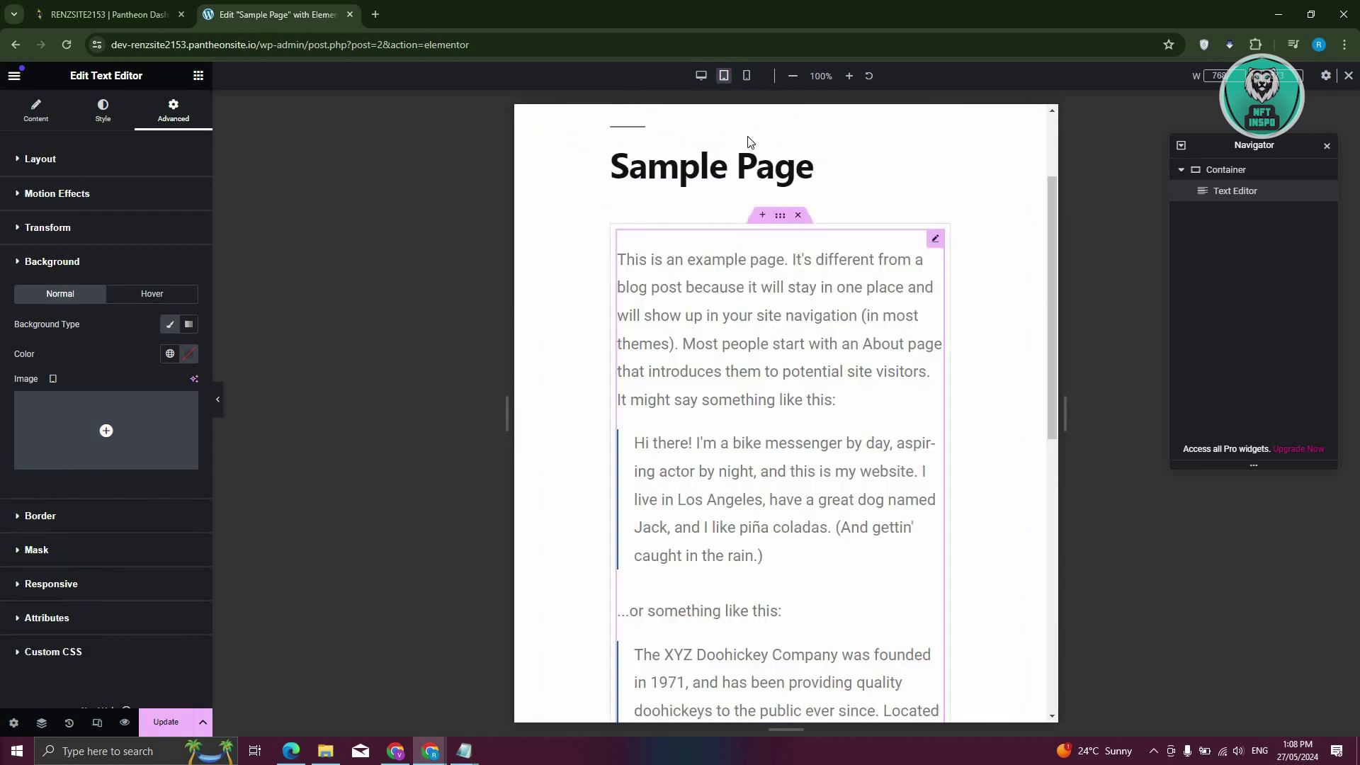
pyautogui.click(702, 76)
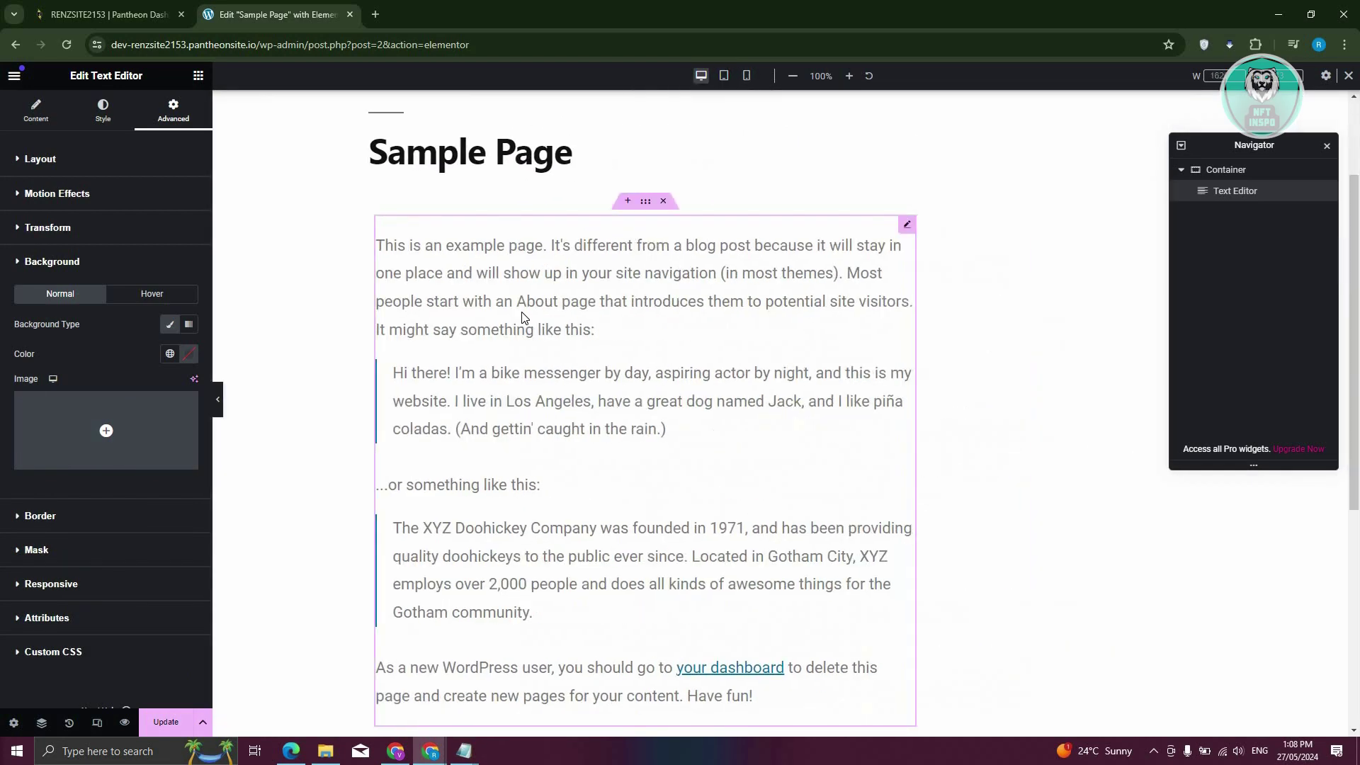
pyautogui.scroll(-5, 577, 367)
pyautogui.scroll(5, 576, 367)
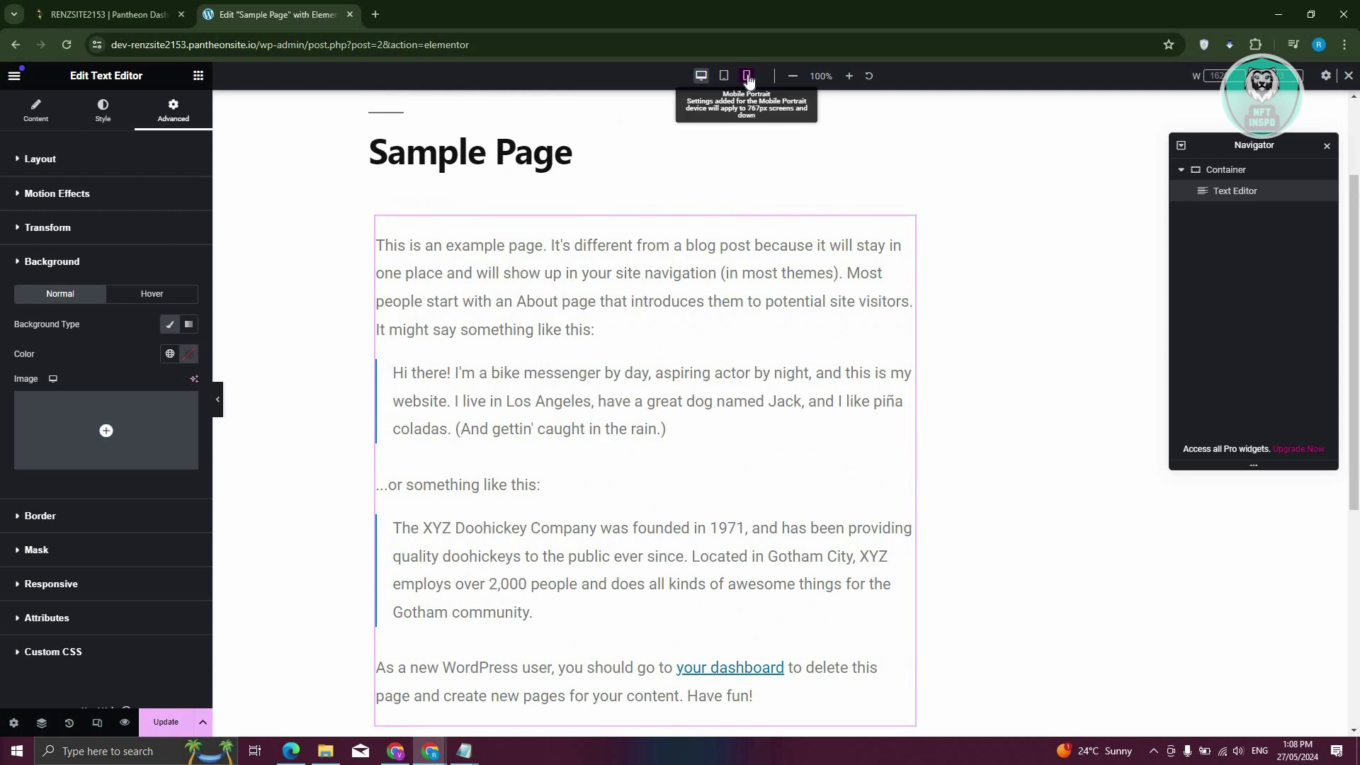
pyautogui.click(747, 75)
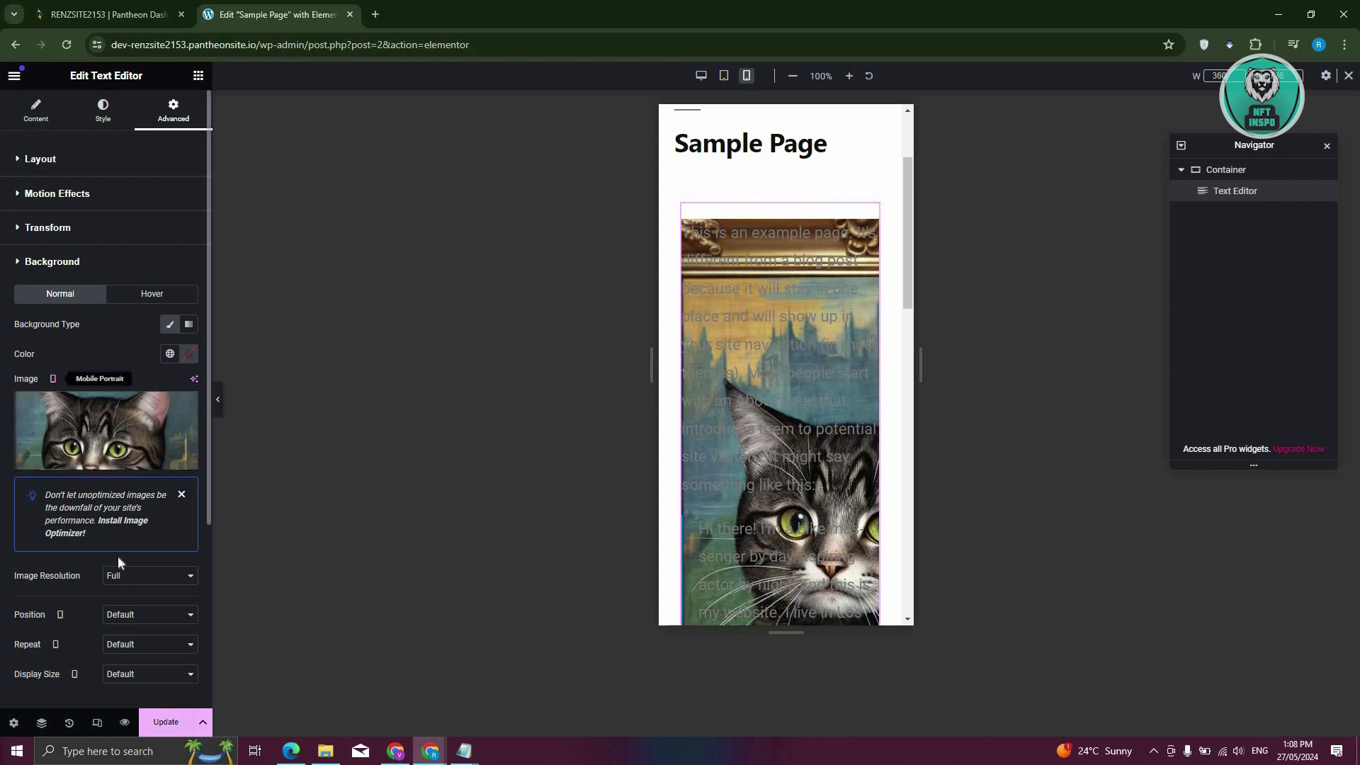
pyautogui.click(52, 378)
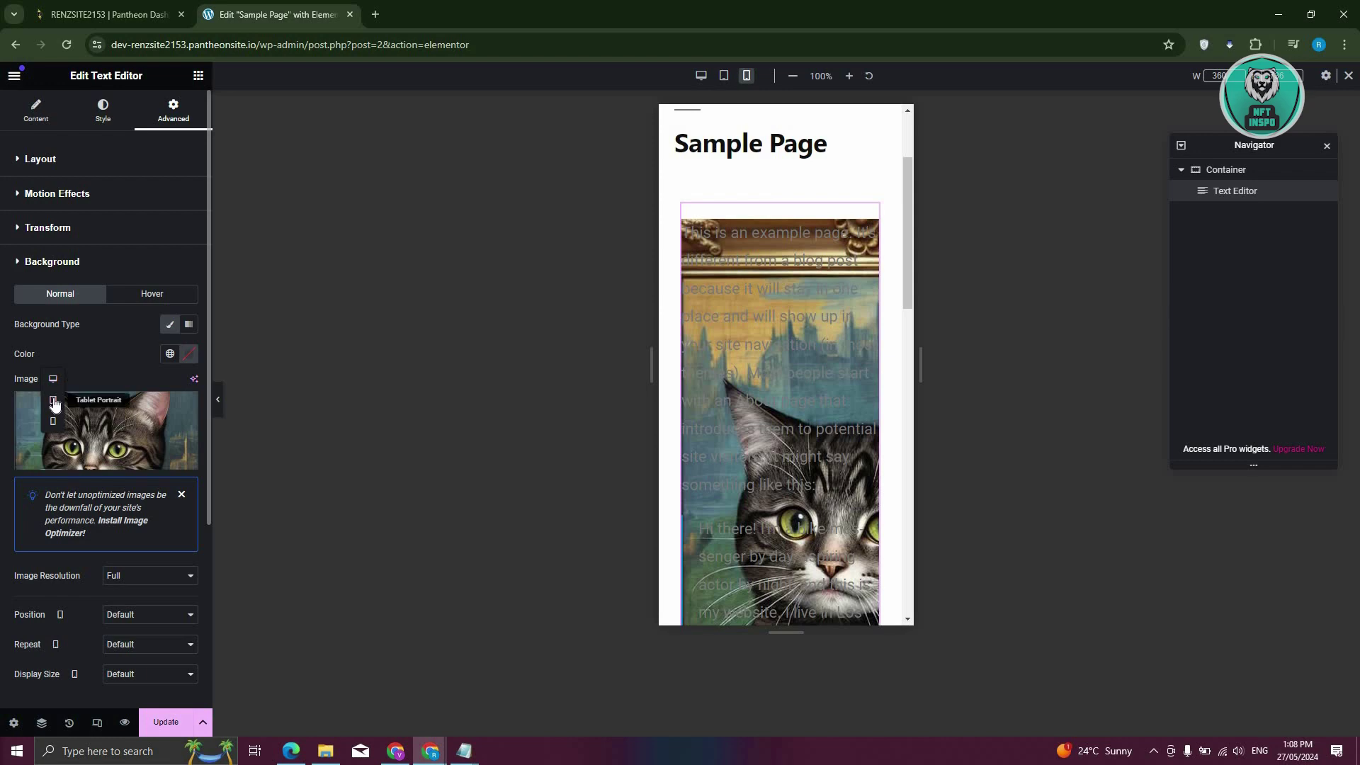
pyautogui.click(53, 401)
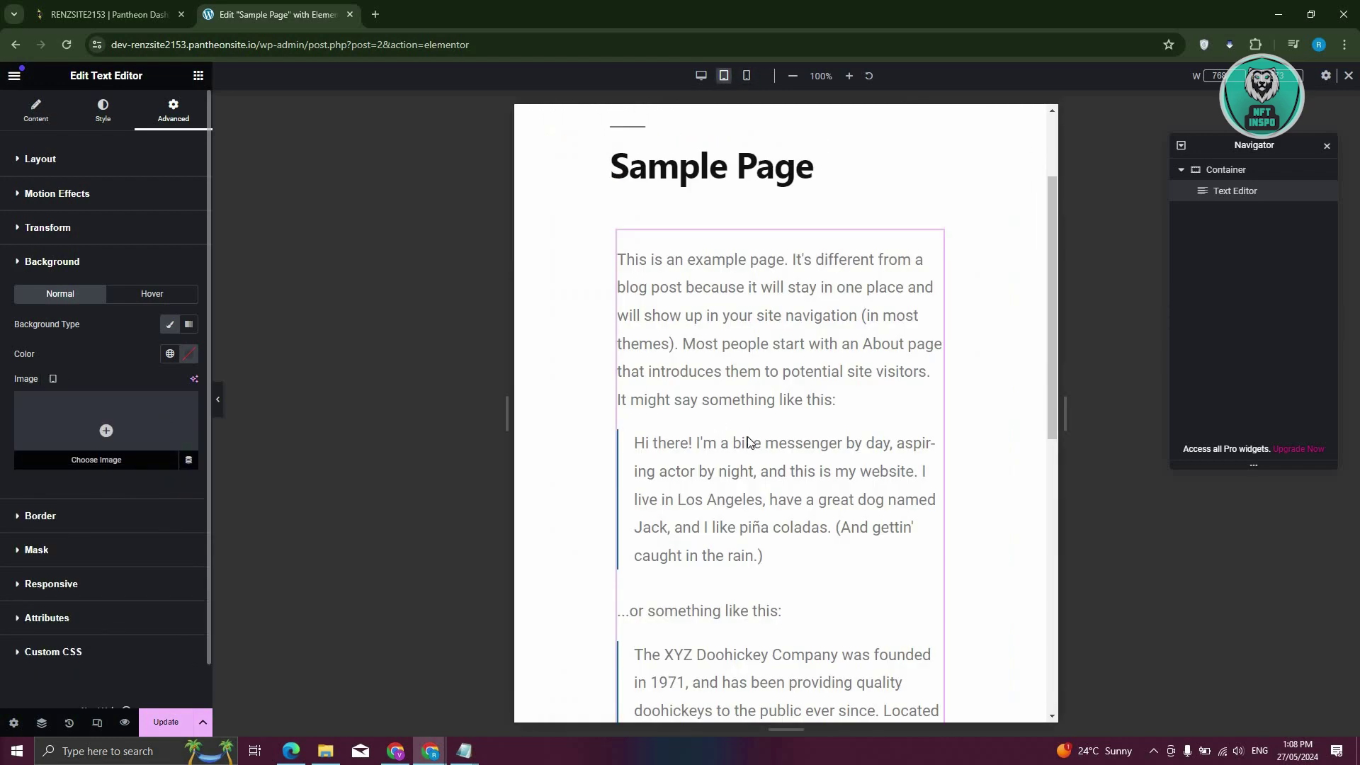
pyautogui.click(55, 379)
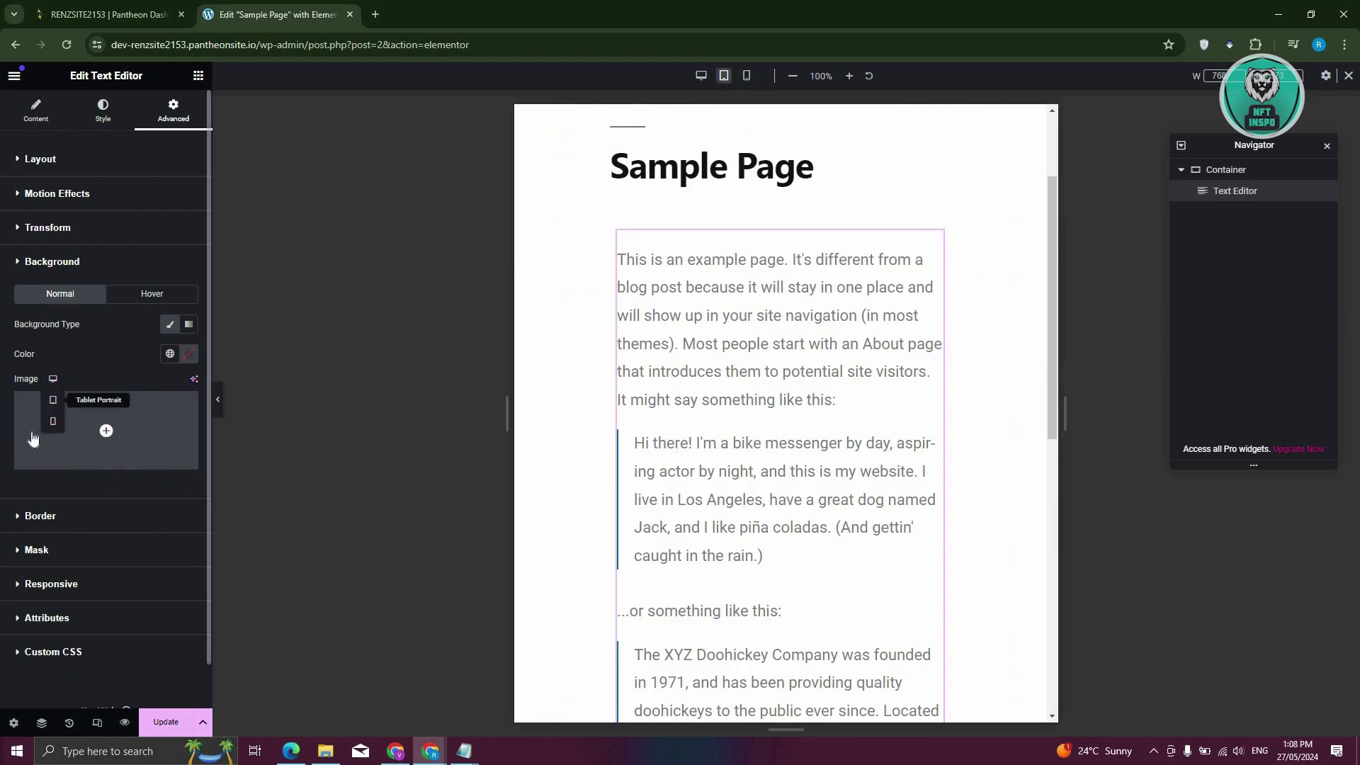
pyautogui.click(54, 380)
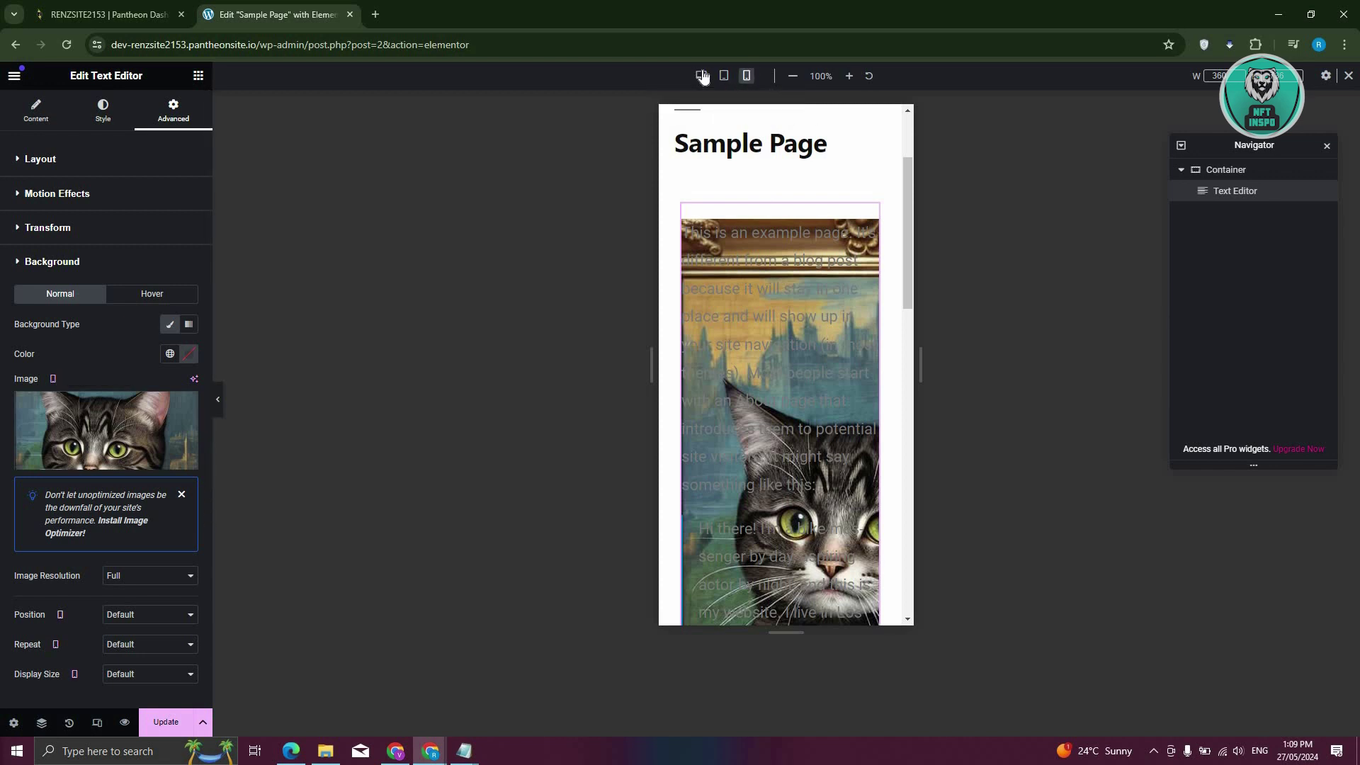
pyautogui.moveTo(189, 461)
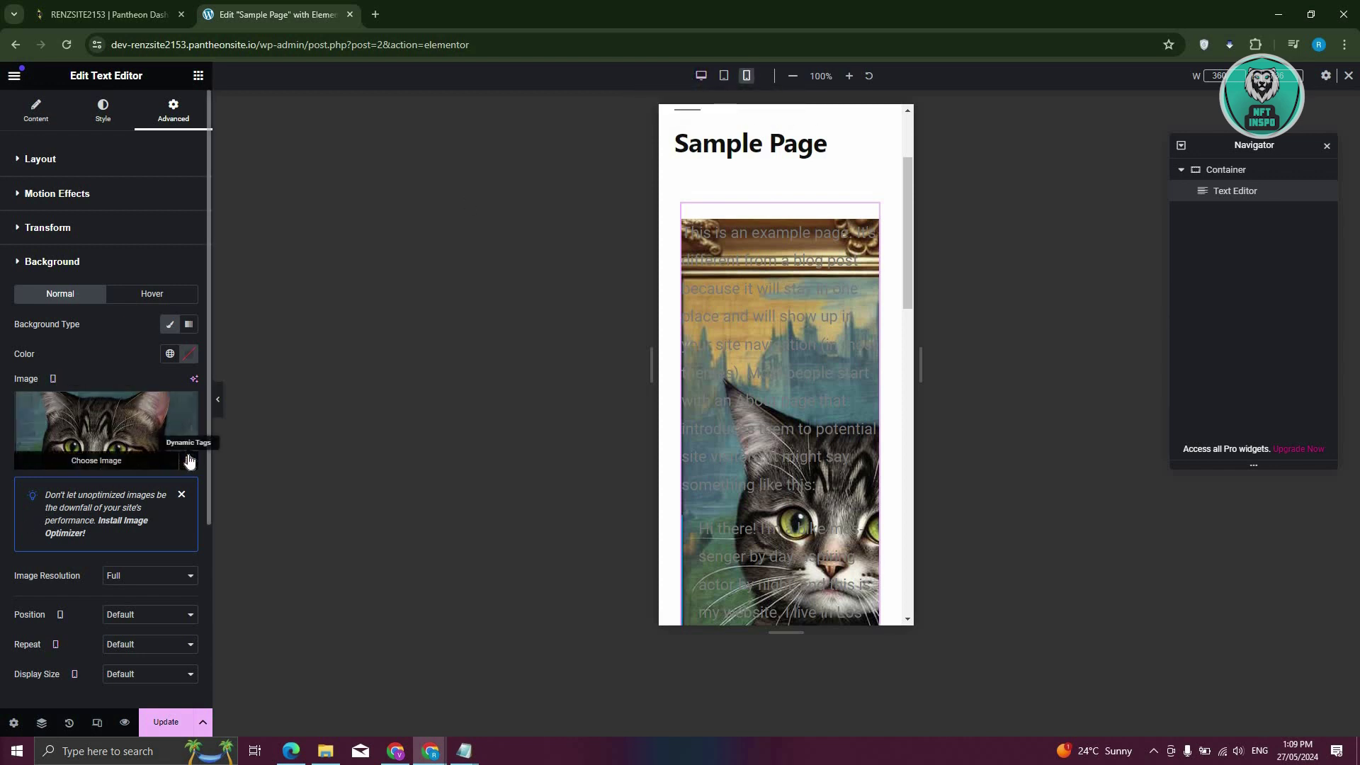